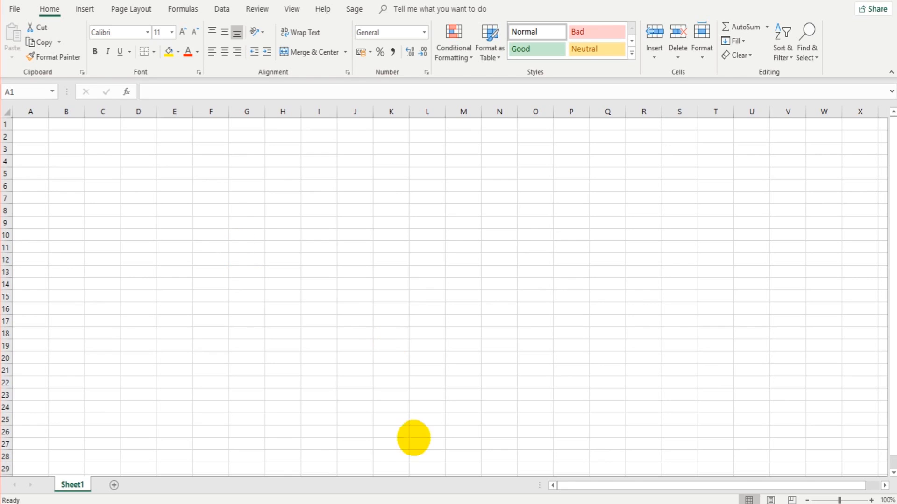
Step: Switch to the Free Bookkeeping Accounting website and open the free courses section's page on using Excel in accounts
left_click(411, 503)
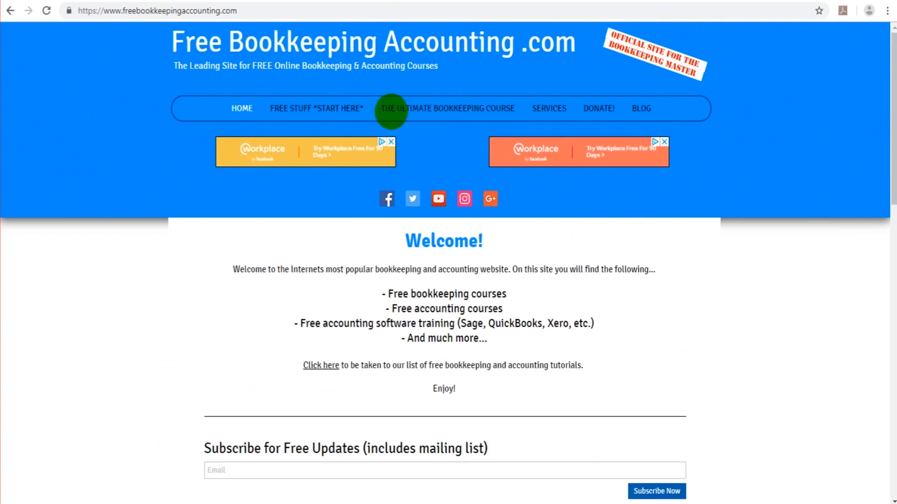
left_click(317, 109)
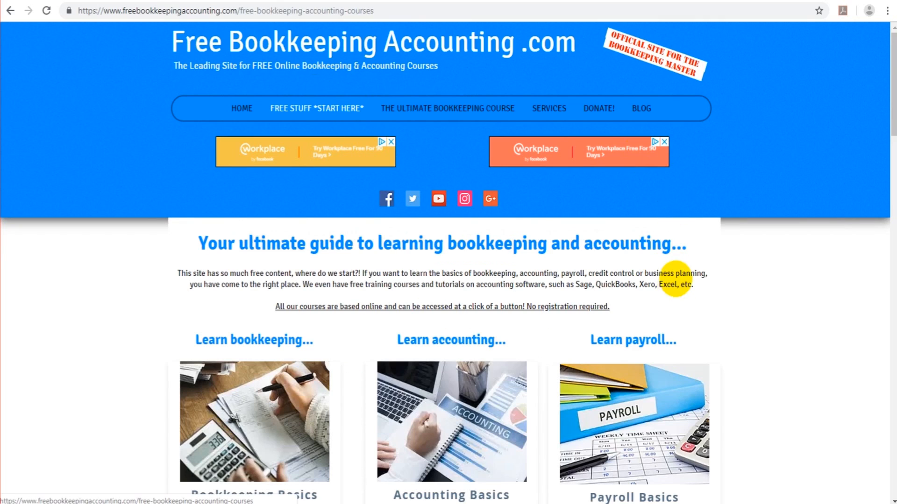
scroll(677, 353, "down", 10)
left_click(678, 343)
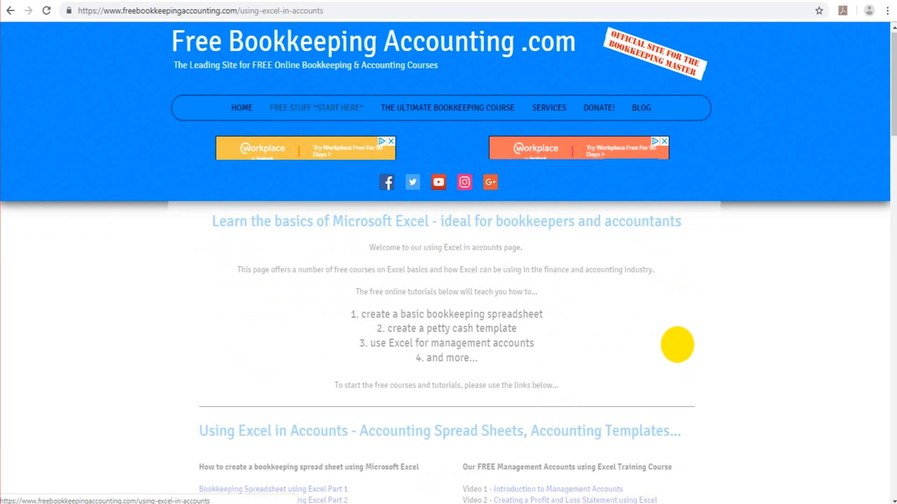
scroll(463, 304, "down", 3)
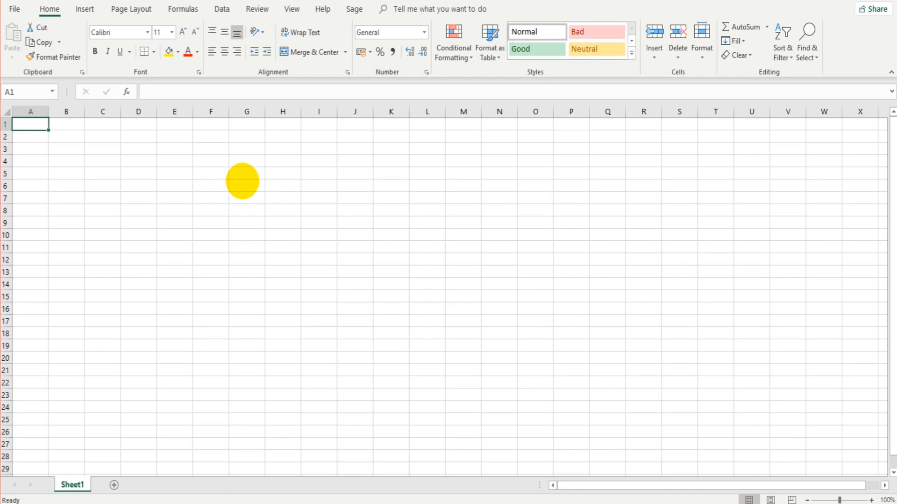
Step: In the blank Excel worksheet, enter 459 in cell F6 and select that cell for formatting
left_click(227, 185)
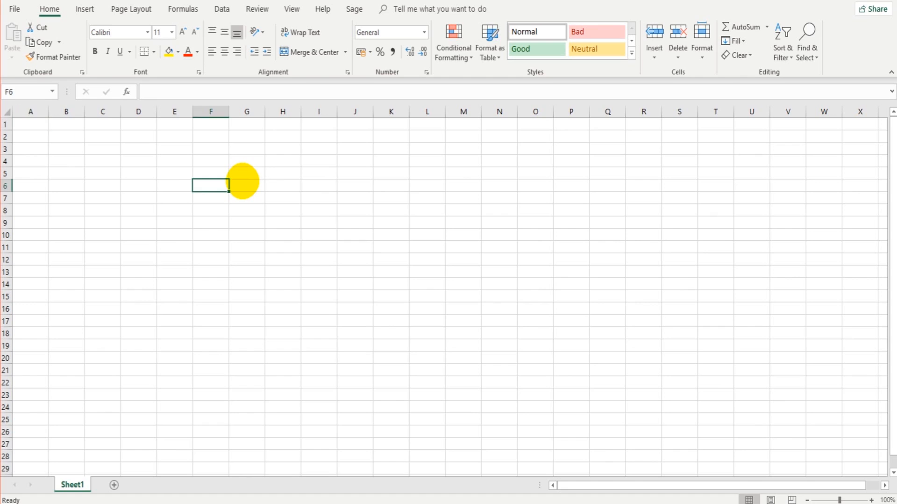
type("45")
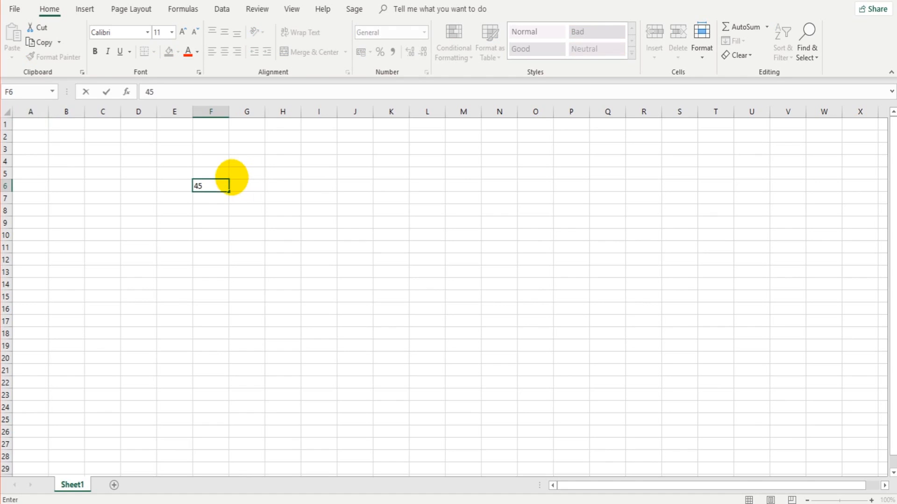
type("9")
left_click(250, 205)
left_click(211, 186)
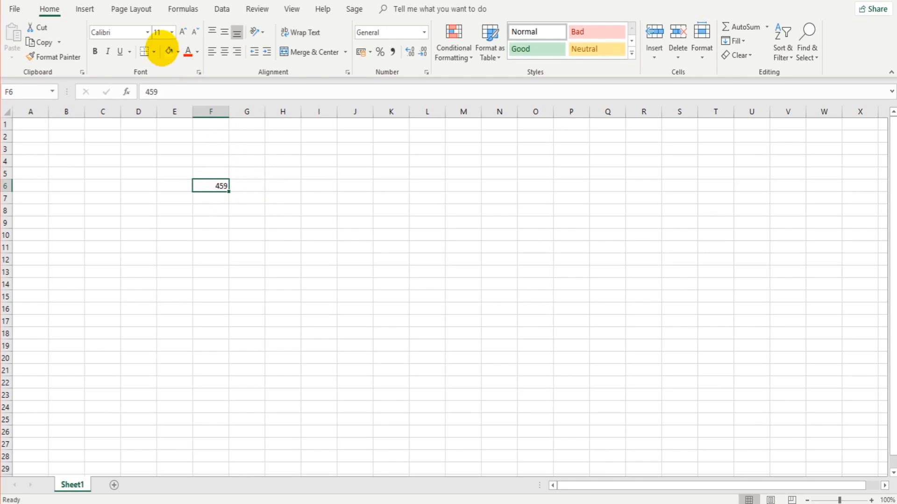
Step: Format the number in cell F6 as bold with a font size of 15
left_click(95, 52)
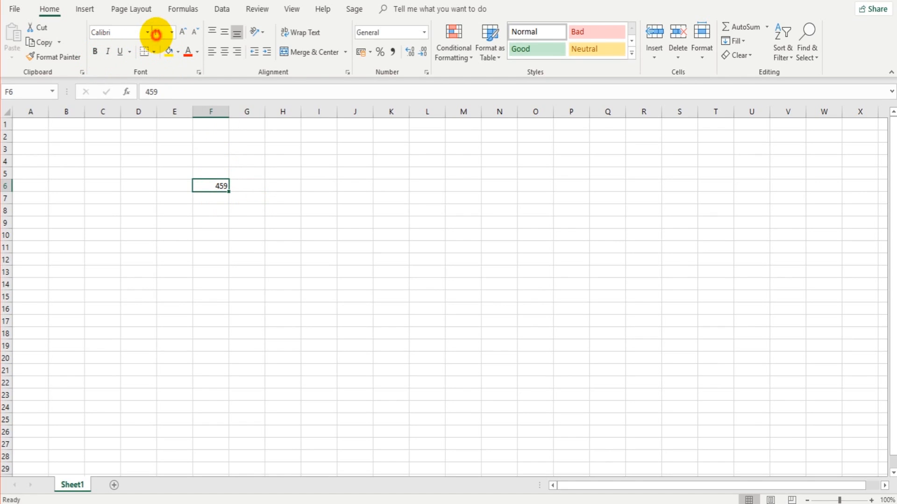
left_click(158, 32)
type("15")
key("Return")
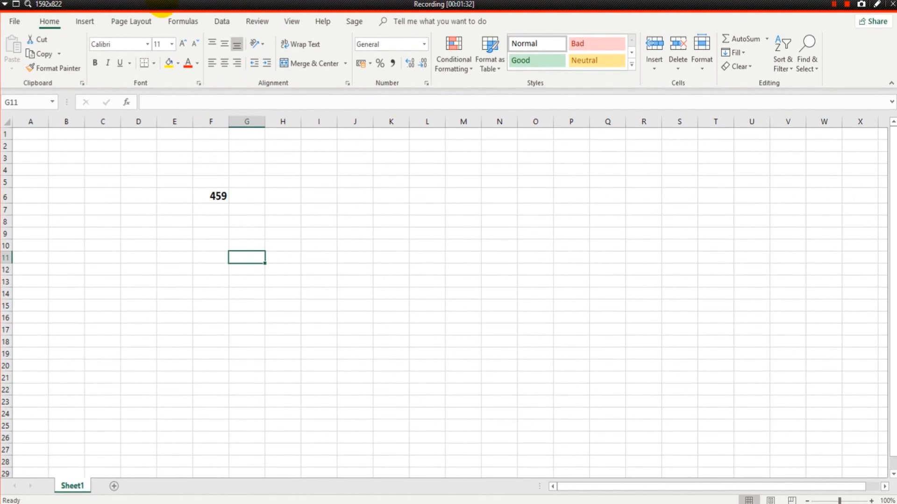
left_click_drag(273, 12, 273, 10)
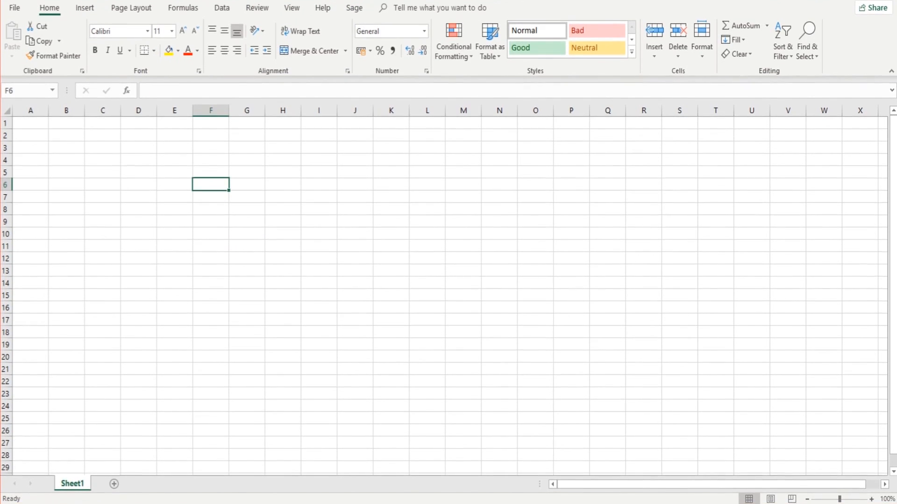
Step: Increase the height of row 5 to 35.25 and widen column G
left_click(172, 252)
left_click(232, 247)
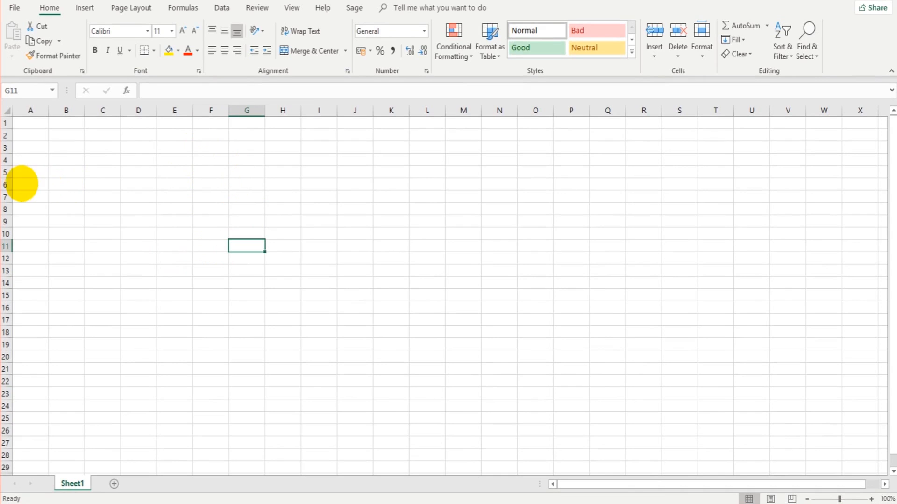
left_click_drag(8, 177, 8, 194)
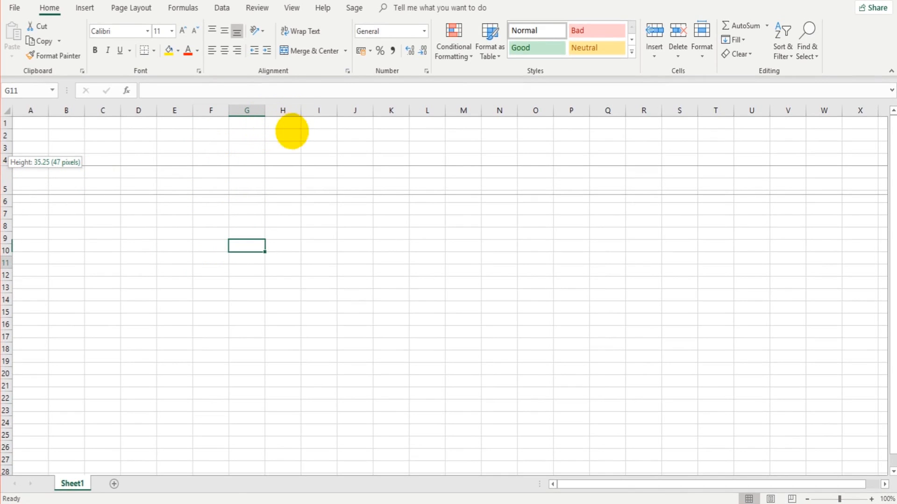
left_click(261, 188)
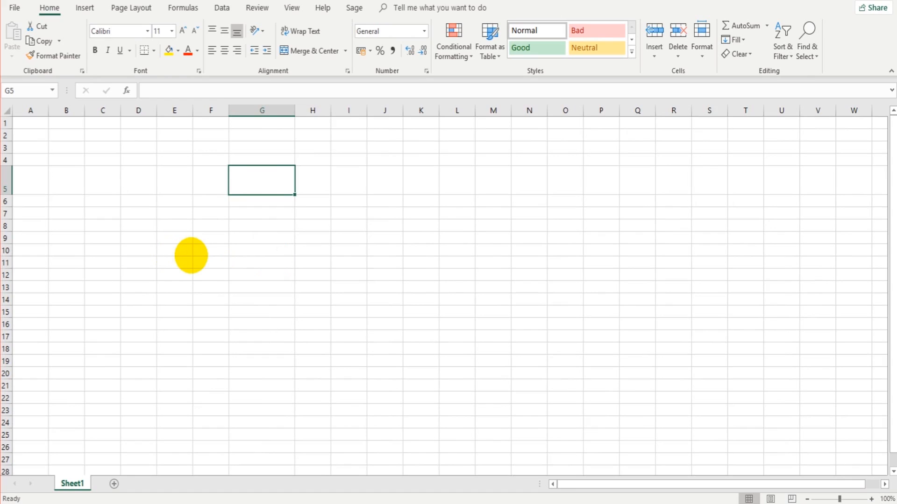
Step: Enter 456 in cell E10 and change its font color to red
left_click(182, 248)
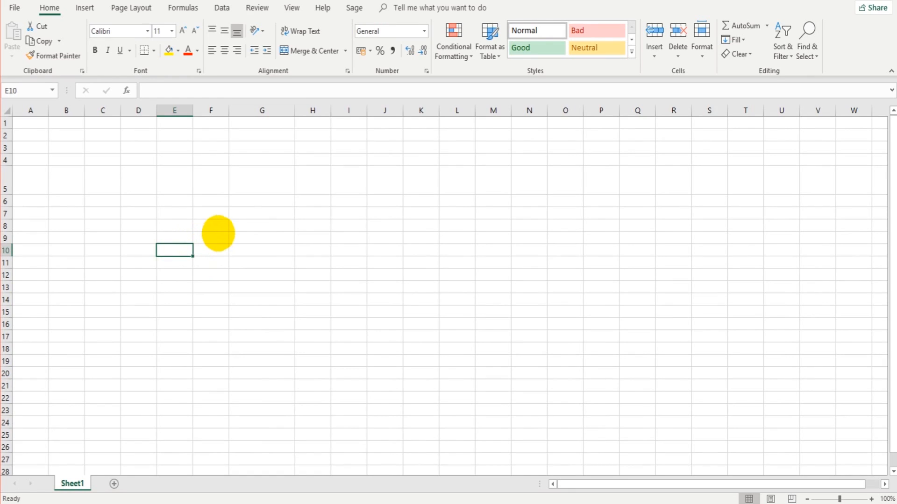
left_click(177, 267)
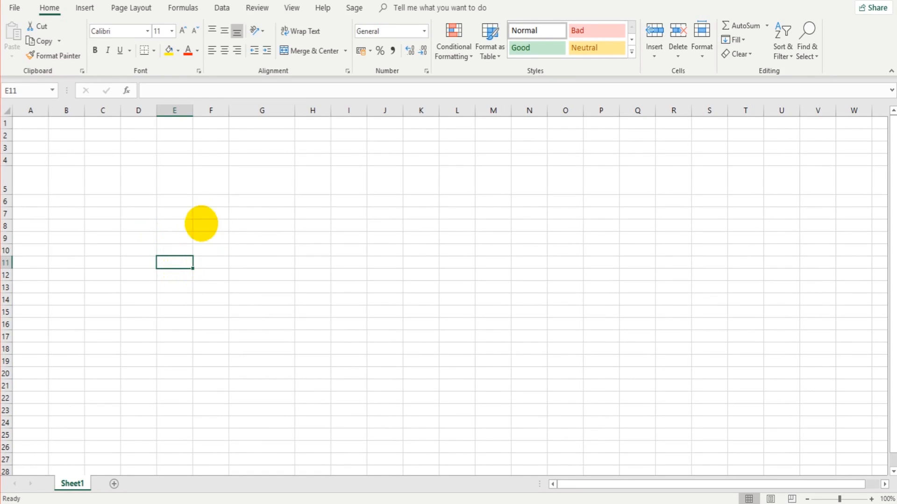
left_click(168, 250)
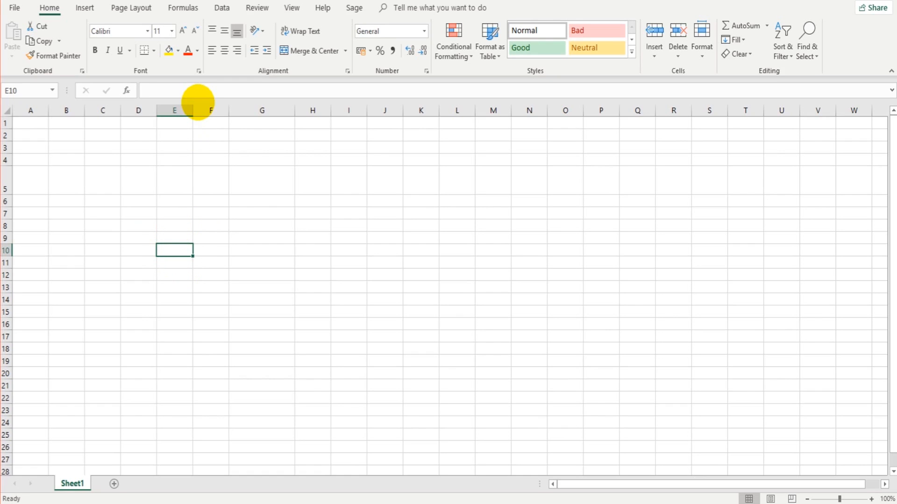
type("456")
left_click(222, 246)
left_click(174, 248)
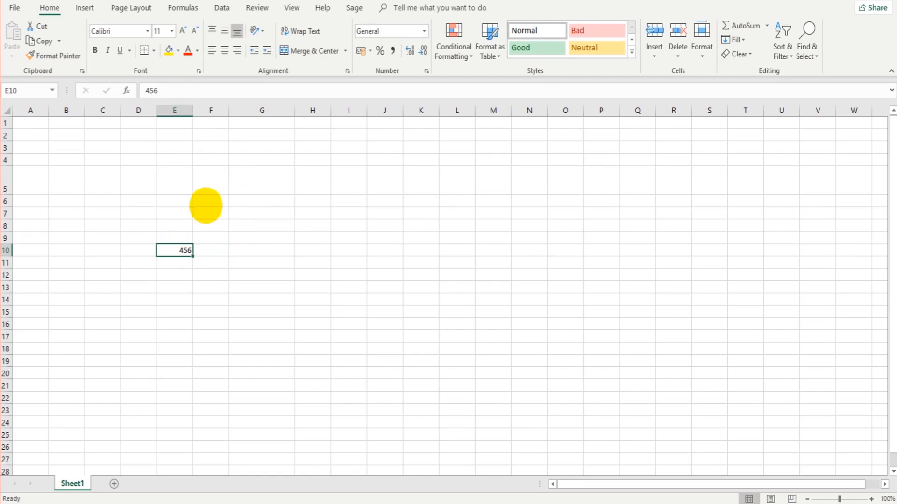
left_click(187, 50)
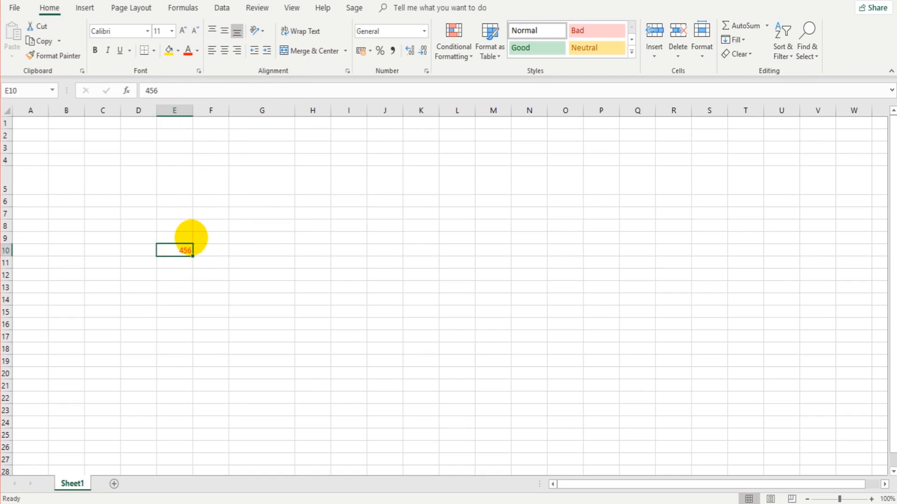
Step: Delete the contents of cell E10 and fill the cell with the standard red color
key("Delete")
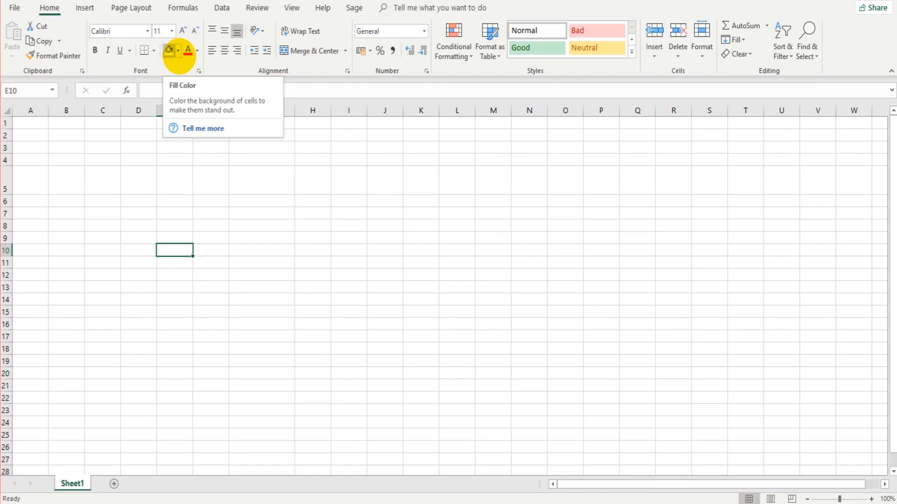
left_click(178, 53)
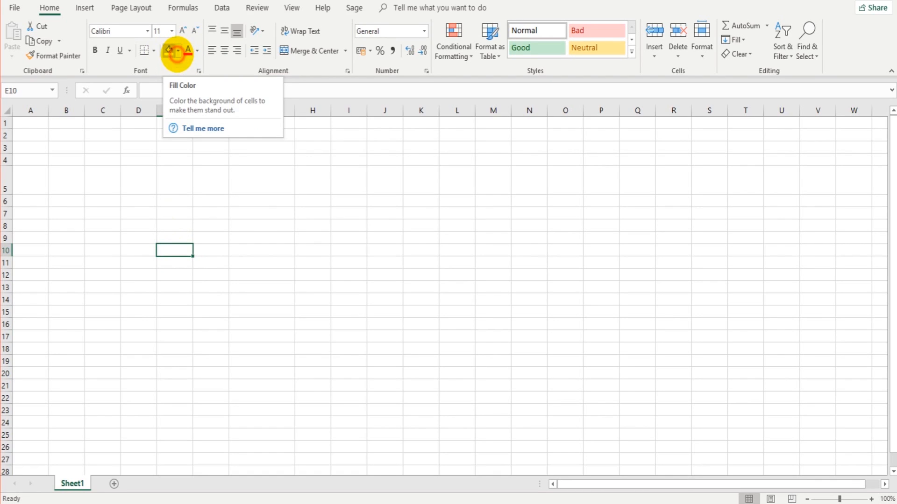
left_click(177, 146)
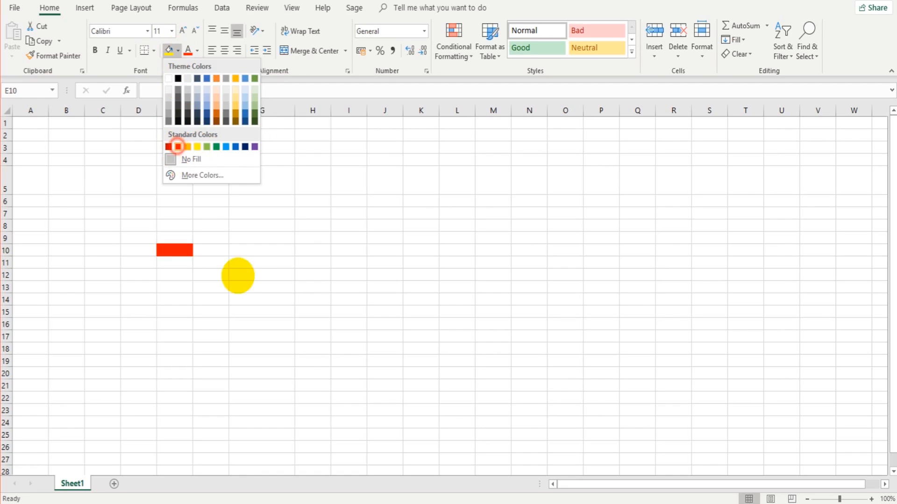
Step: Fill the block of cells H8:J18 with the green theme color
left_click(268, 313)
left_click_drag(214, 312, 433, 222)
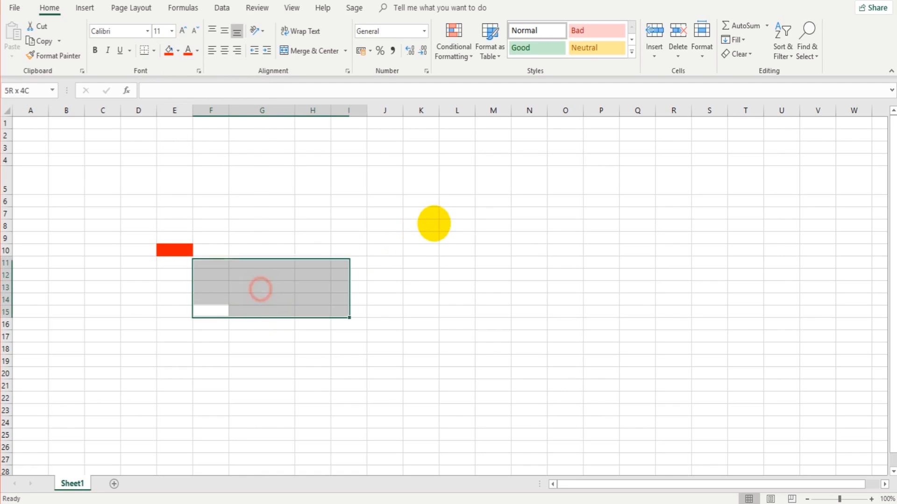
left_click(471, 268)
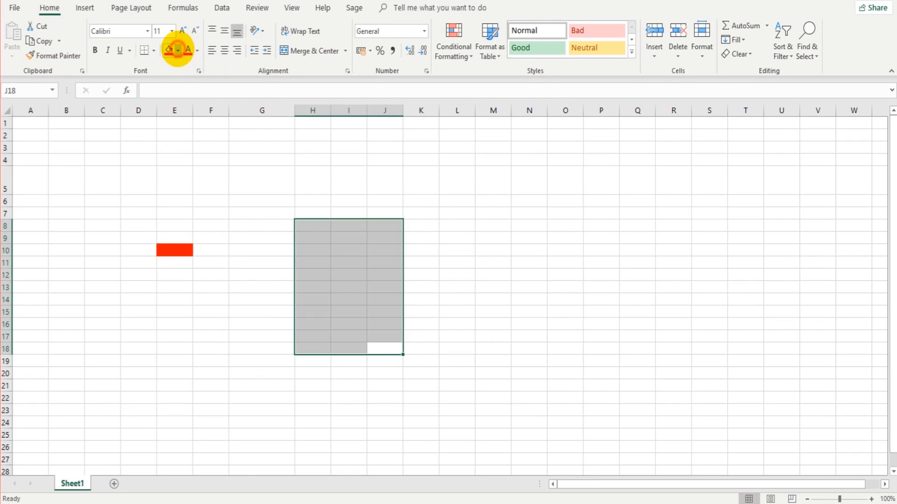
left_click(178, 50)
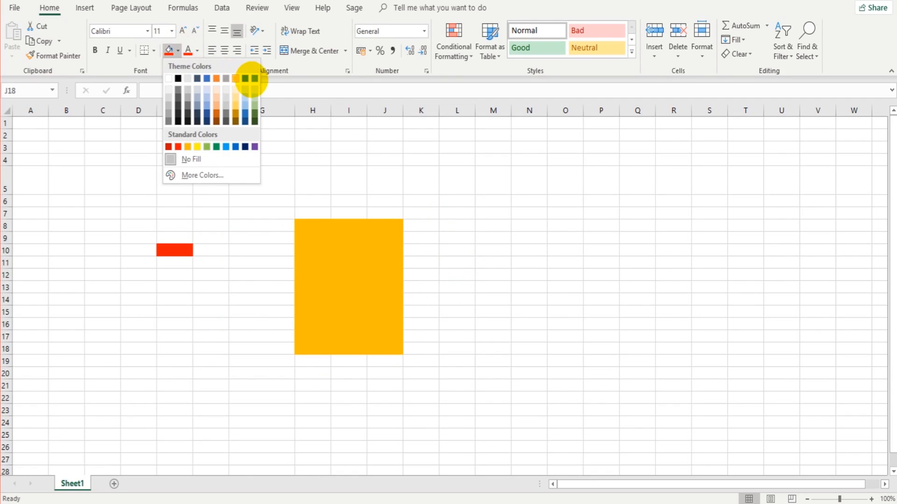
left_click(254, 78)
left_click(256, 236)
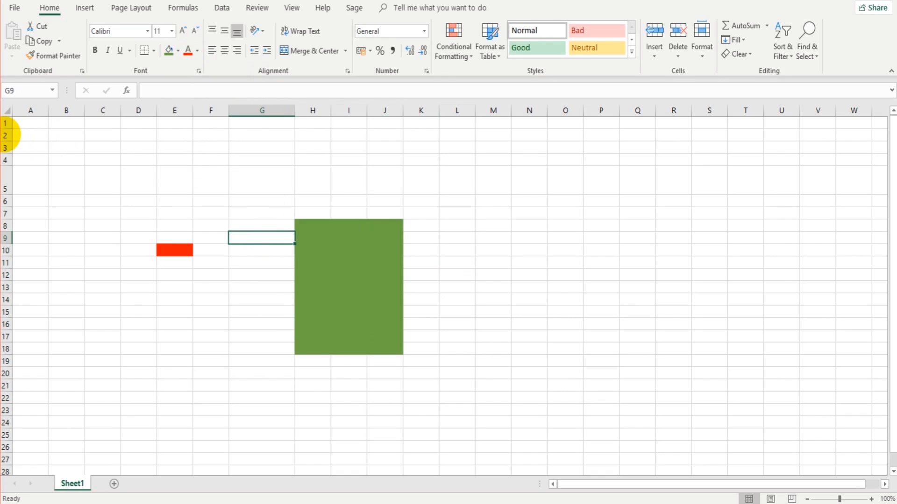
Step: Fill the whole of row 2 with red
left_click(6, 135)
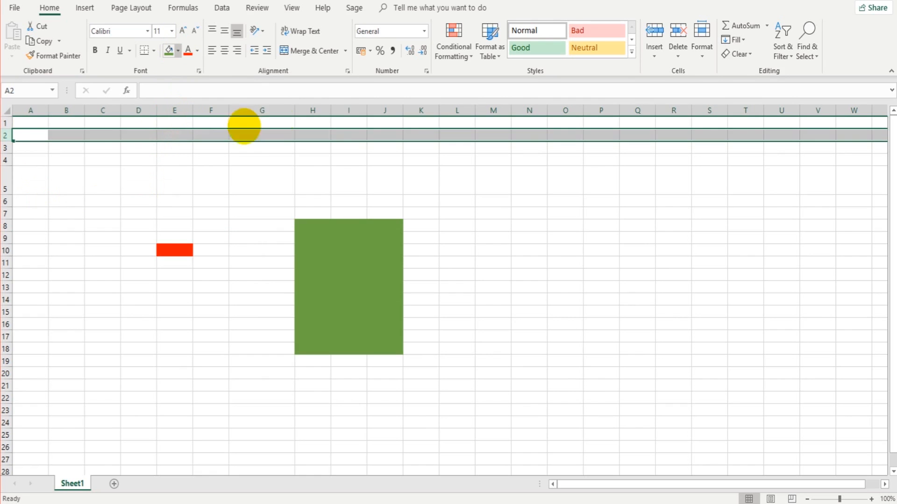
left_click(530, 111)
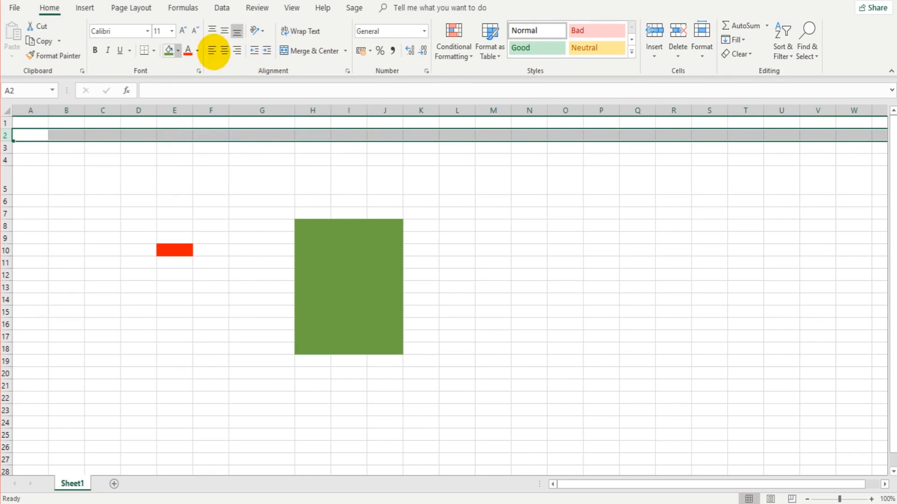
left_click(170, 50)
Step: Fill columns N to P with a near-black theme color and rows 13 to 20 with purple
left_click(601, 109)
left_click_drag(546, 110, 529, 110)
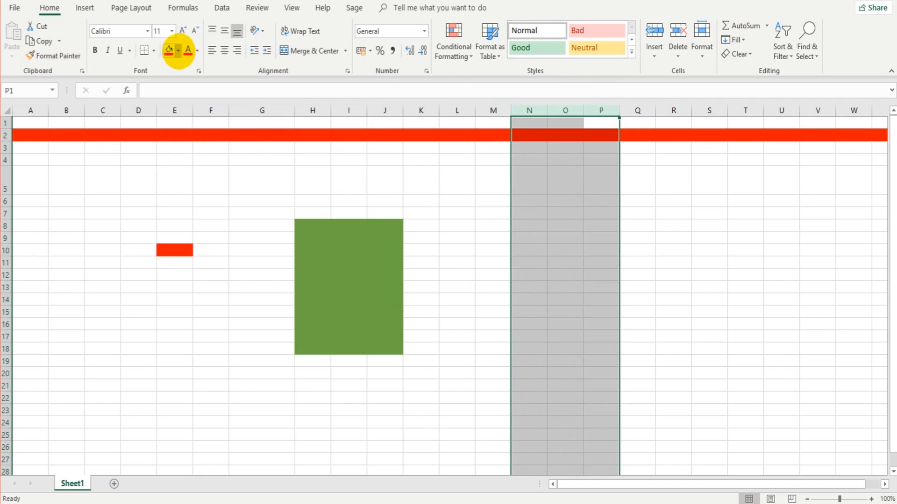
left_click(178, 50)
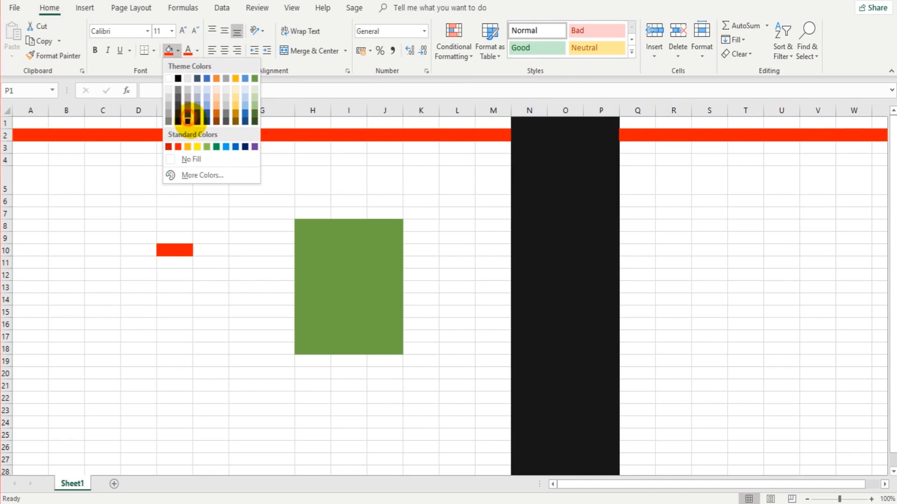
left_click_drag(6, 287, 6, 374)
left_click(178, 51)
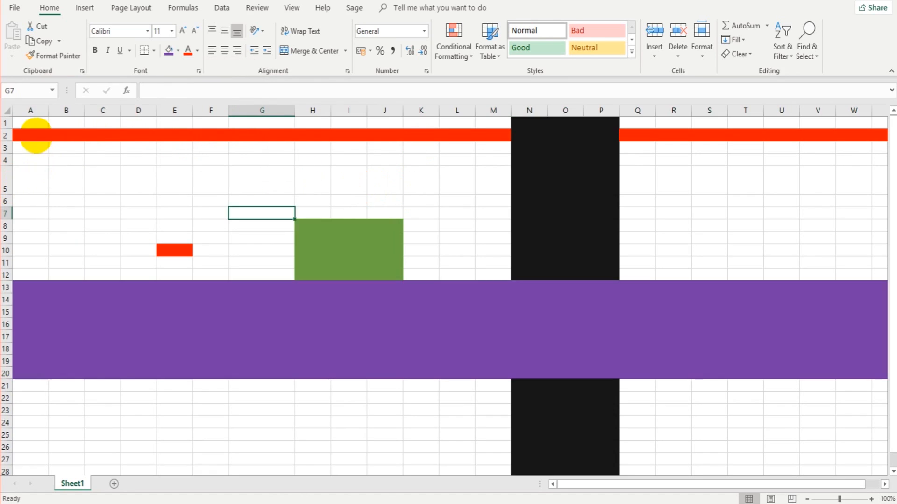
Step: Remove the fill colors from the entire worksheet by applying No Fill to all cells
left_click(166, 186)
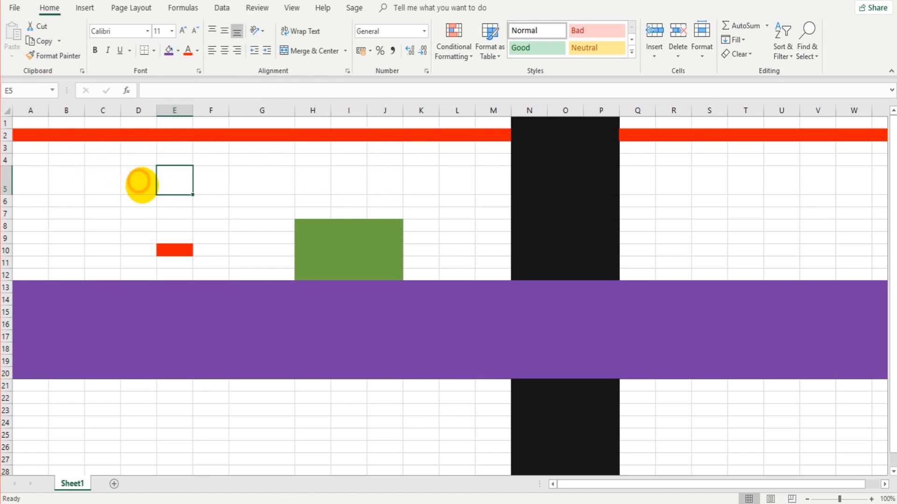
left_click(147, 177)
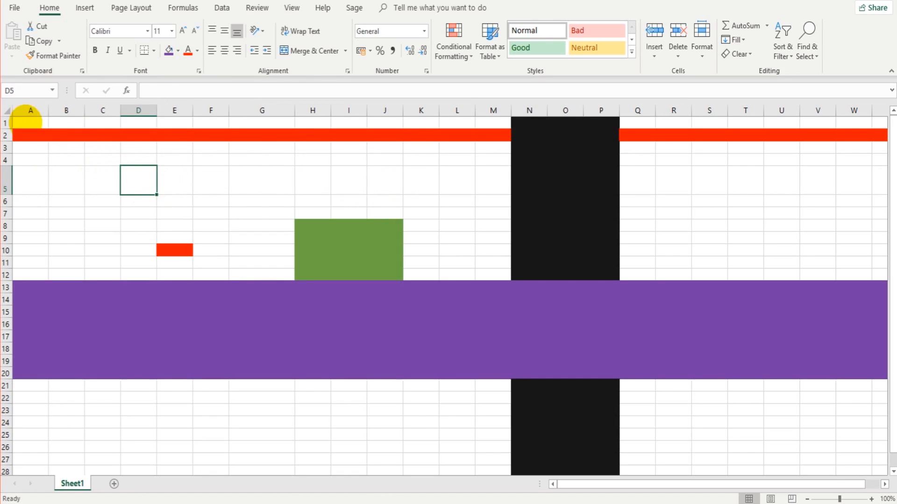
left_click(8, 111)
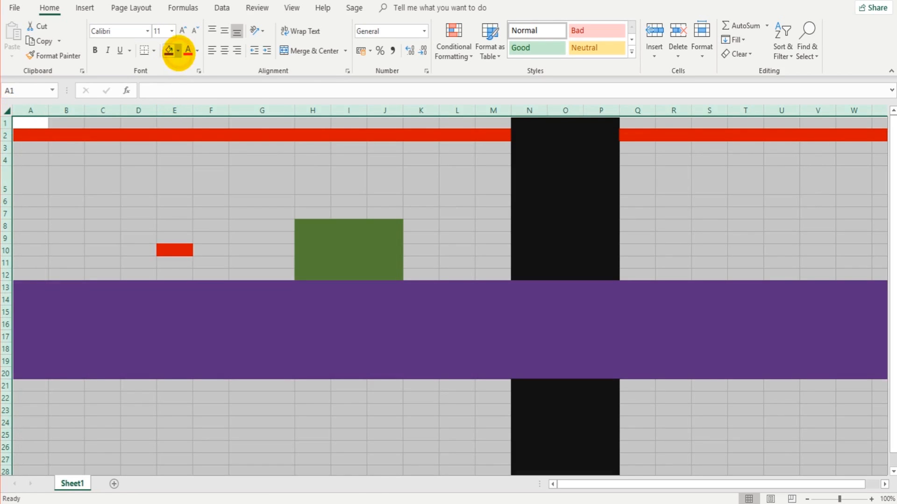
left_click(178, 50)
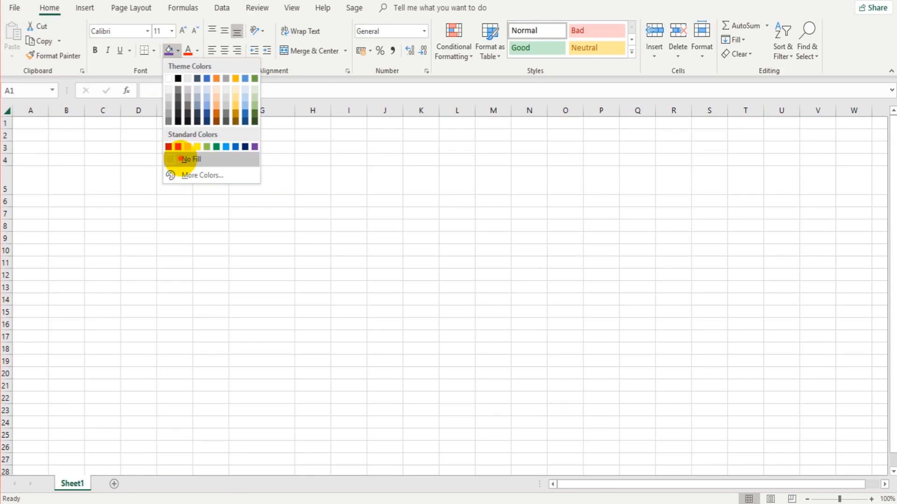
left_click(164, 190)
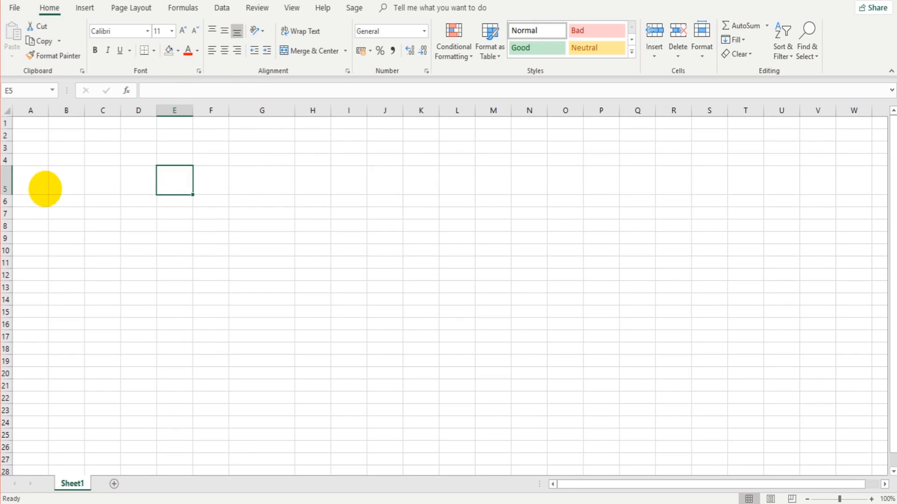
Step: Apply outside borders to cell G9
left_click(237, 198)
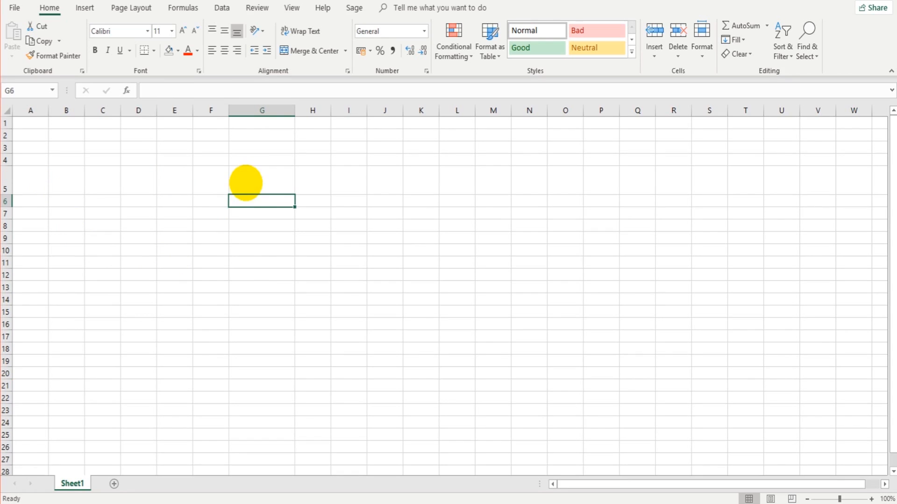
left_click(246, 182)
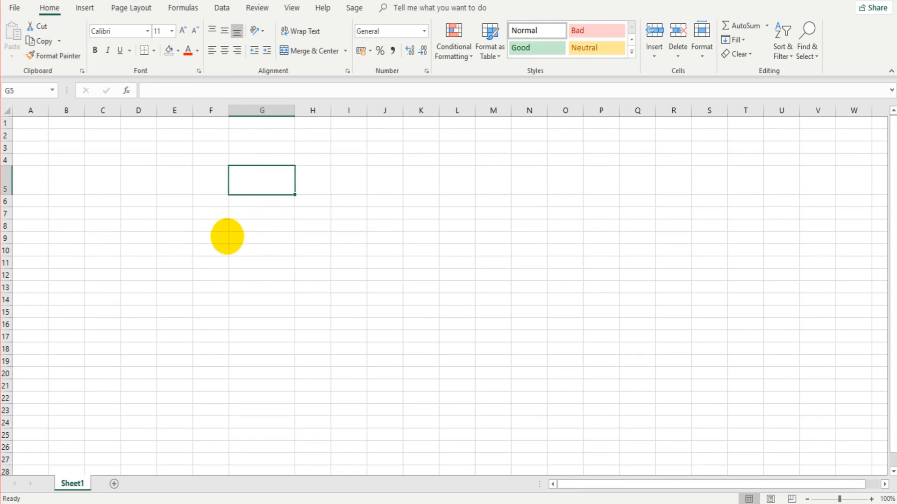
left_click(252, 238)
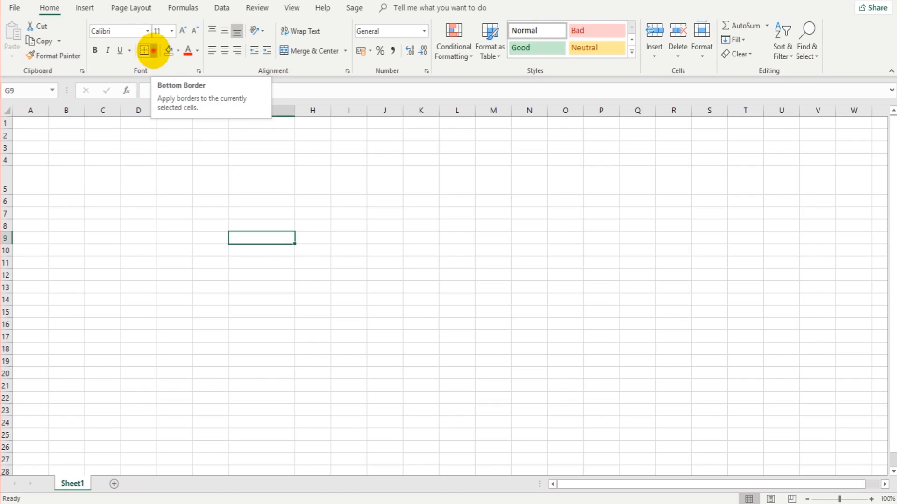
left_click(154, 50)
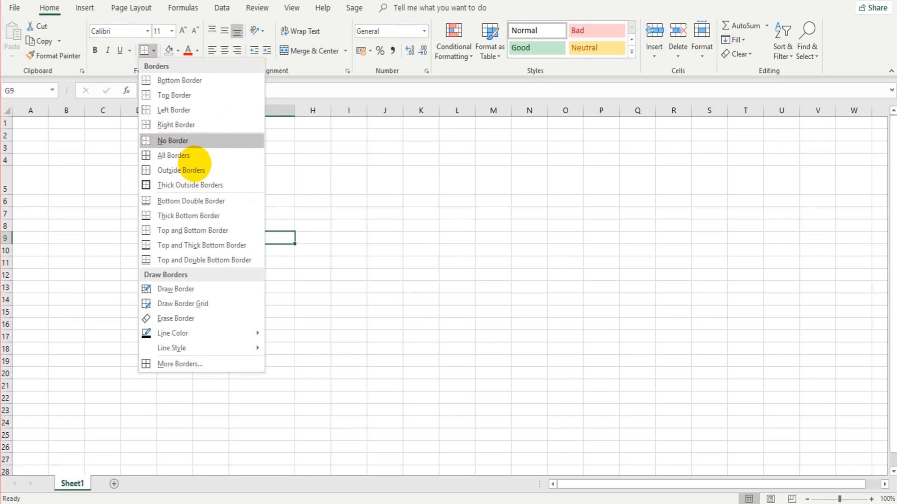
left_click(194, 164)
left_click(250, 251)
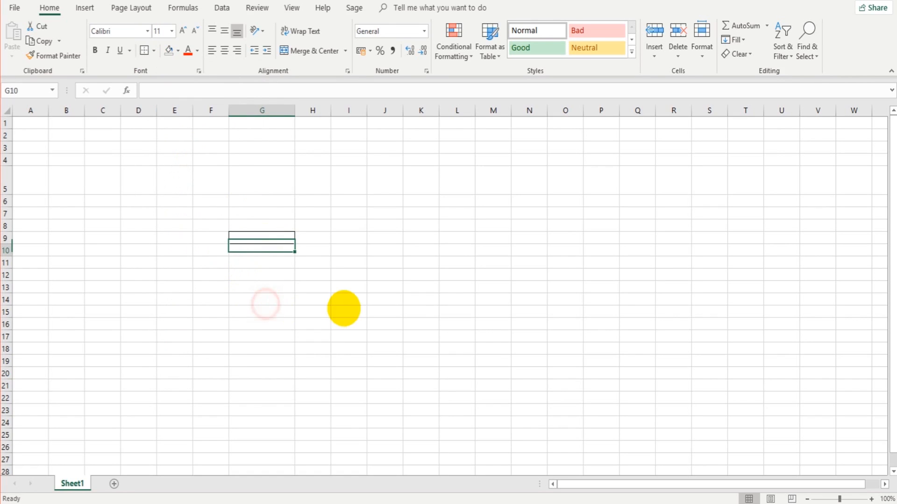
Step: Apply thick outside borders to cell G12 and around the block of cells J8:L16
key("Down")
key("Down")
key("Down")
key("Down")
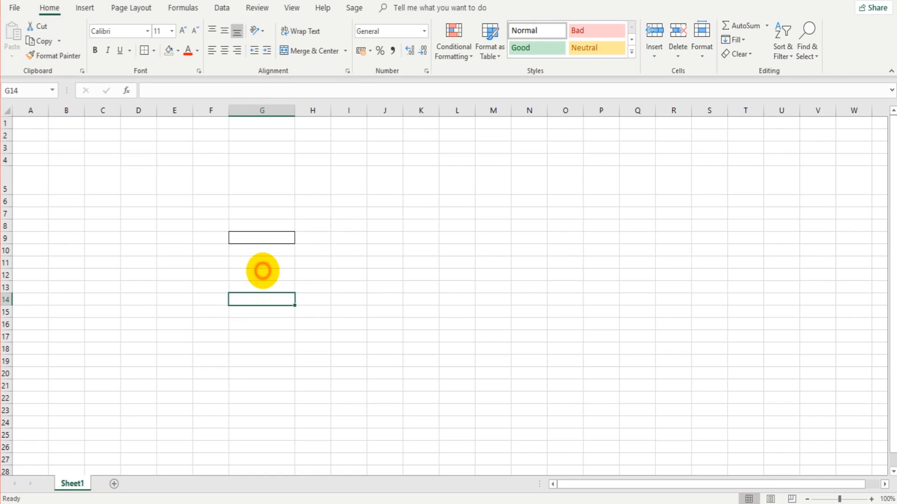
left_click(150, 51)
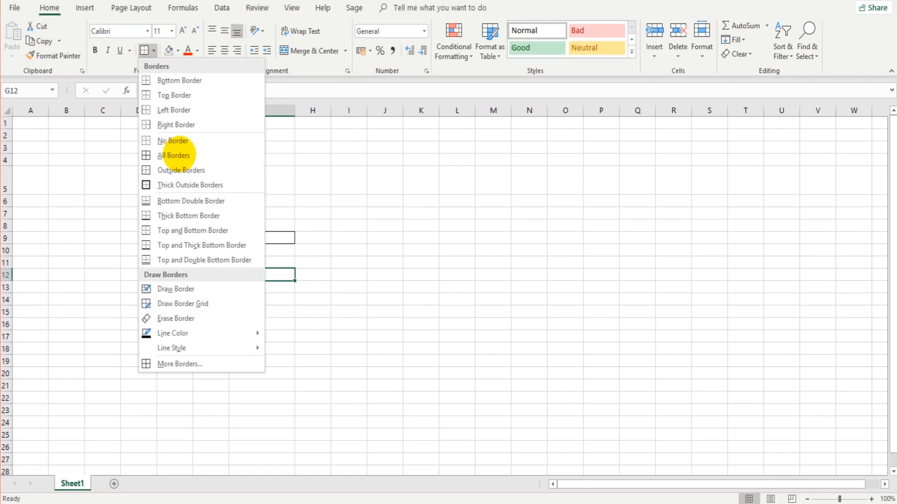
left_click(185, 181)
left_click(319, 199)
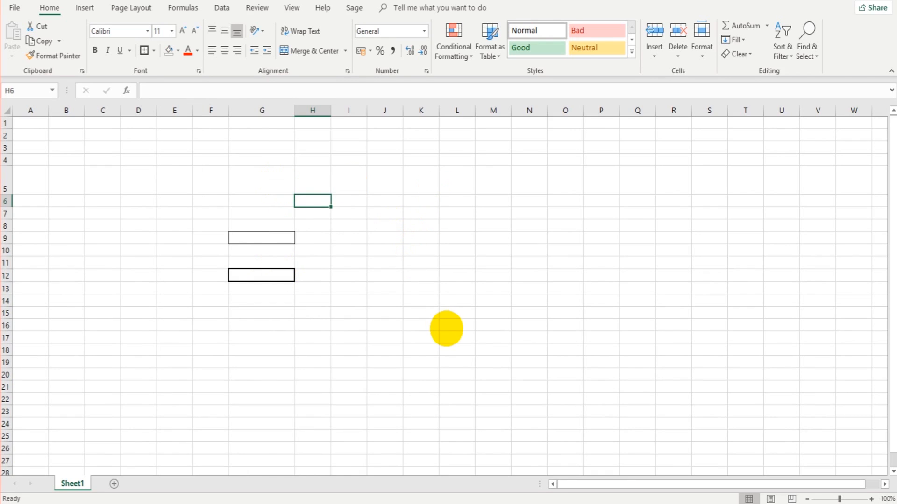
left_click_drag(387, 226, 446, 328)
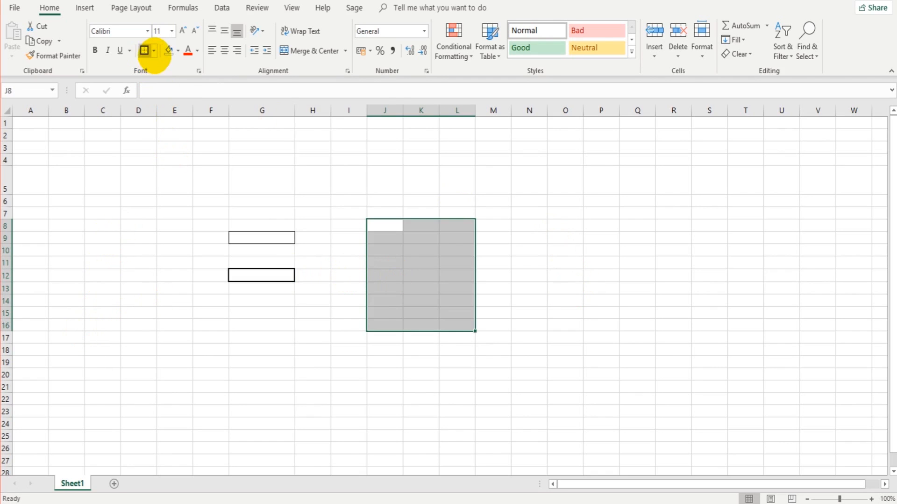
left_click(144, 50)
Step: Add a right border to cells B9:C16 and a left border to cells E15:E20
left_click_drag(66, 326, 102, 239)
left_click(153, 50)
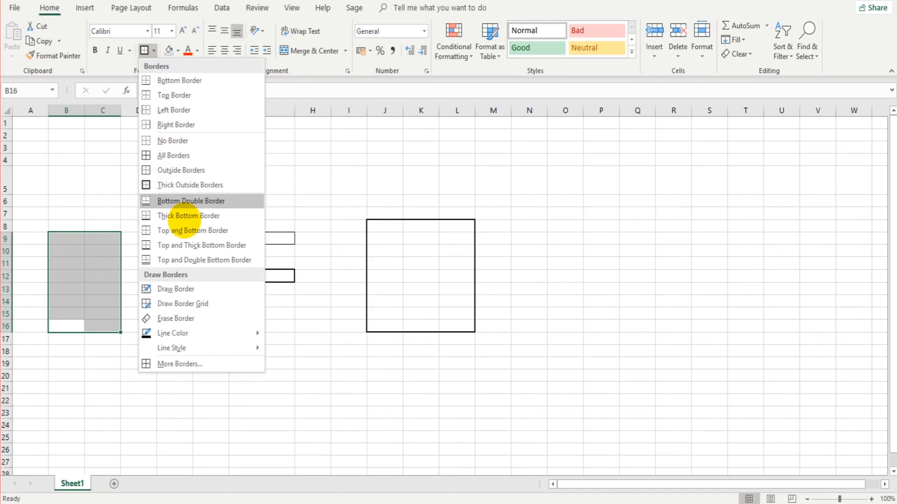
left_click(178, 125)
left_click(177, 250)
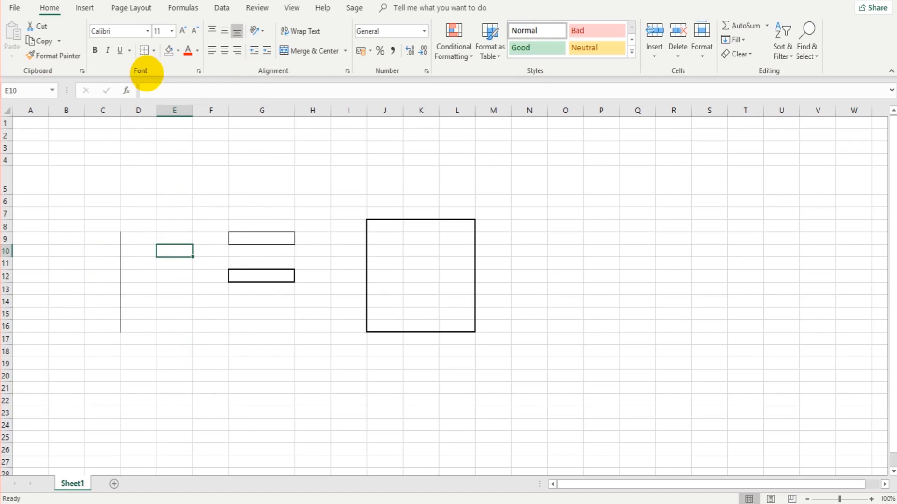
left_click(153, 50)
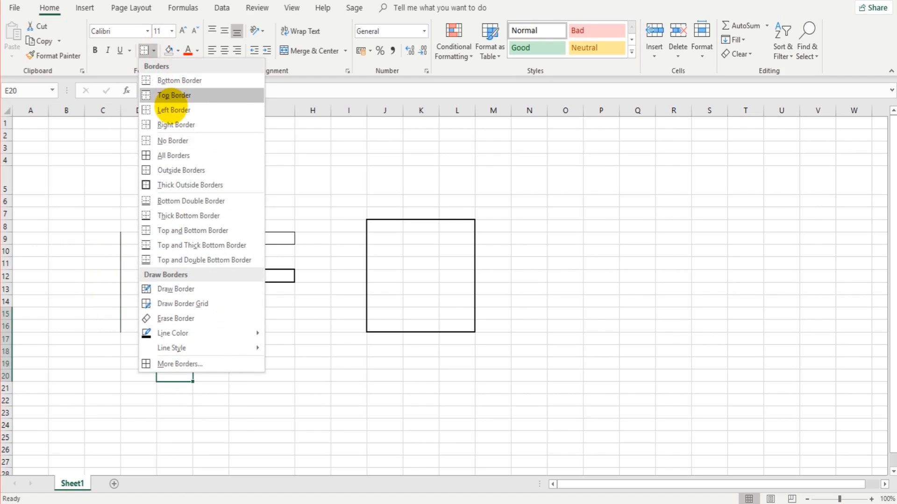
left_click(174, 110)
left_click(307, 336)
Step: Add a top border to cells G16:G21 and a bottom border to cell H20
left_click_drag(259, 388, 259, 327)
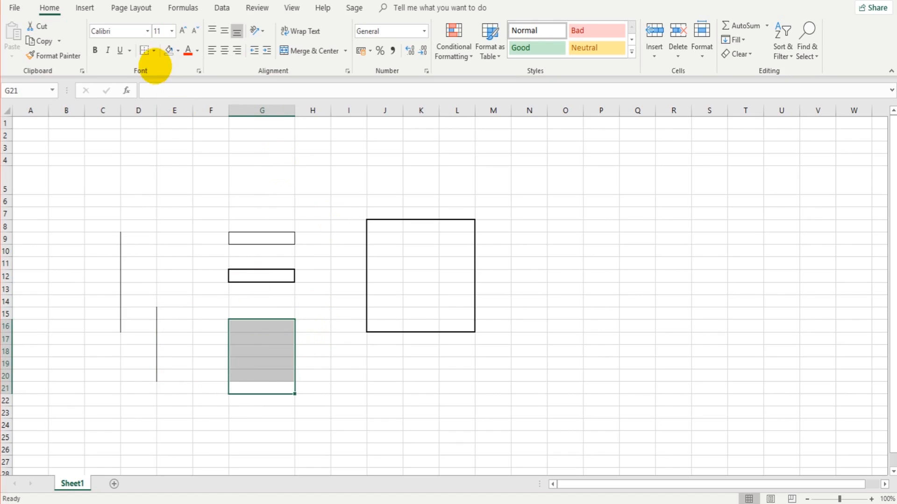
left_click(153, 52)
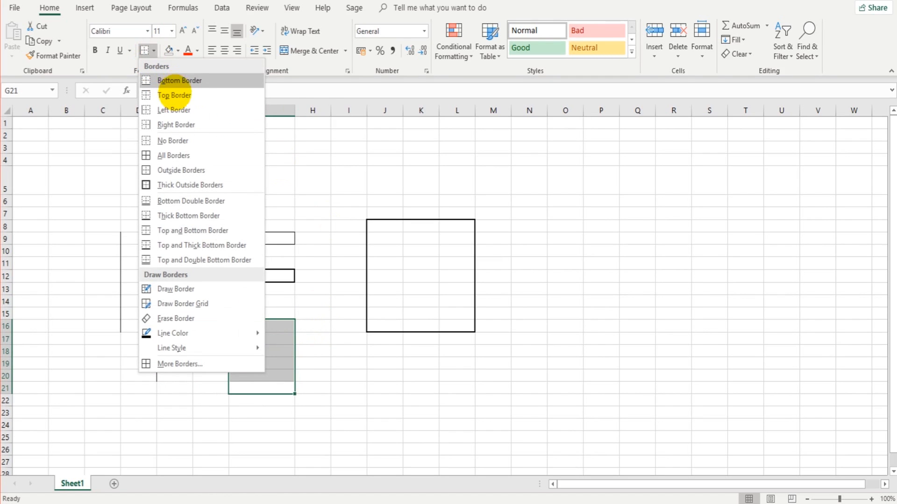
left_click(174, 95)
left_click(320, 310)
left_click(320, 371)
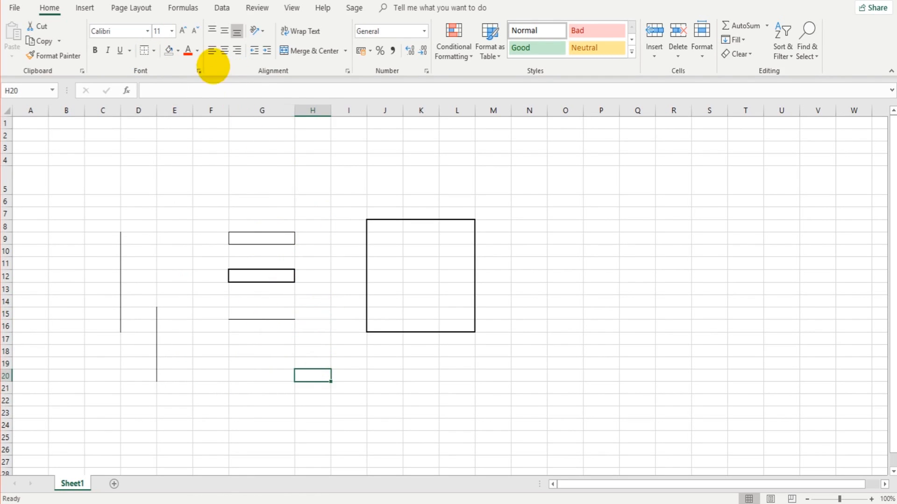
left_click(154, 50)
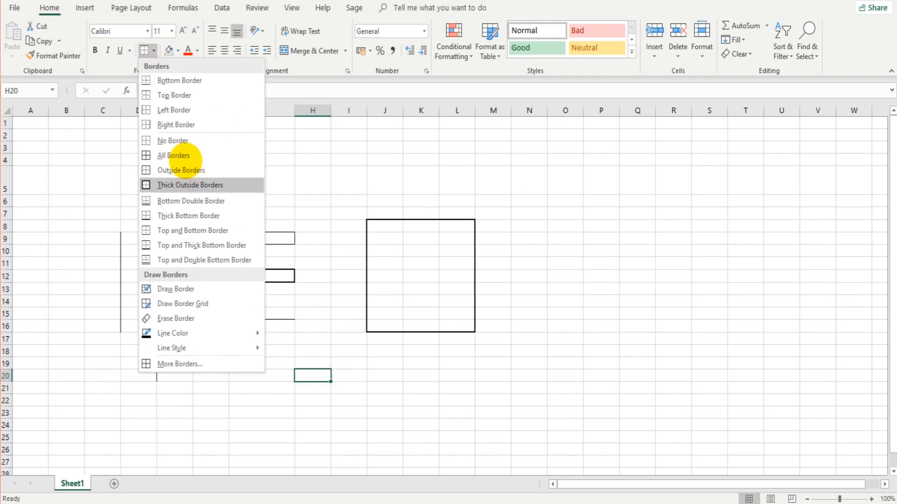
left_click(190, 81)
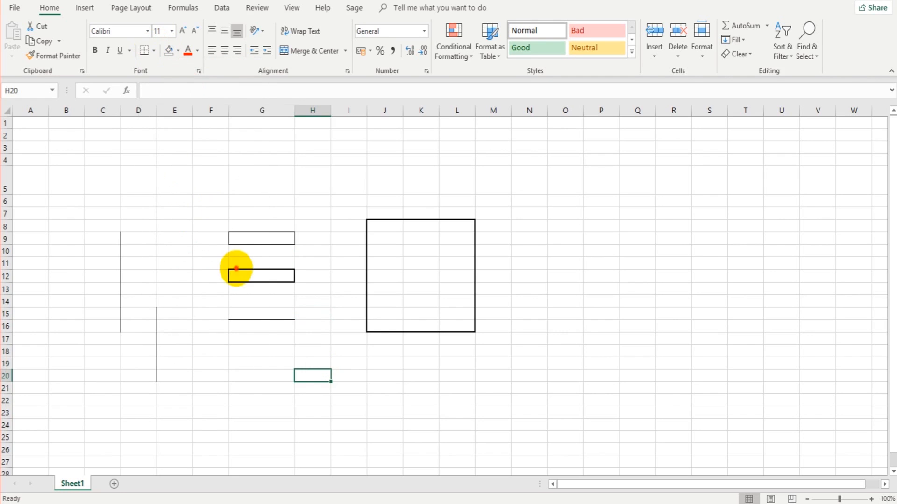
left_click(236, 263)
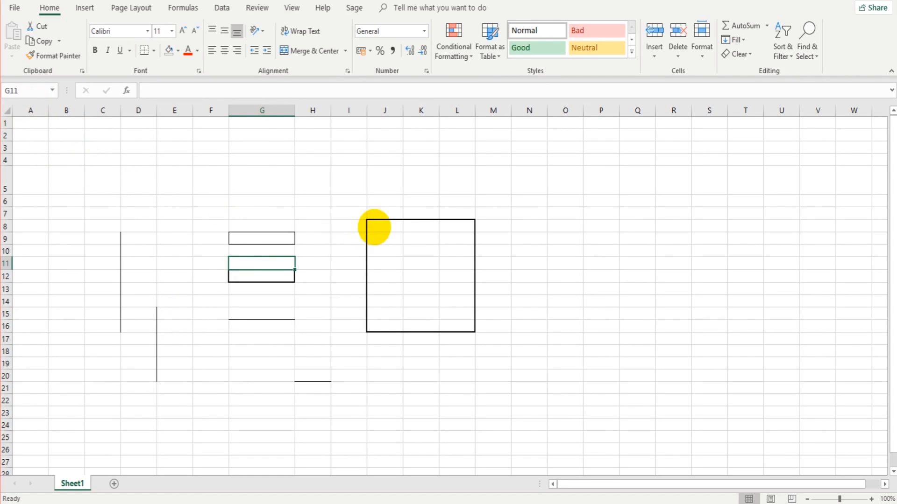
left_click(307, 280)
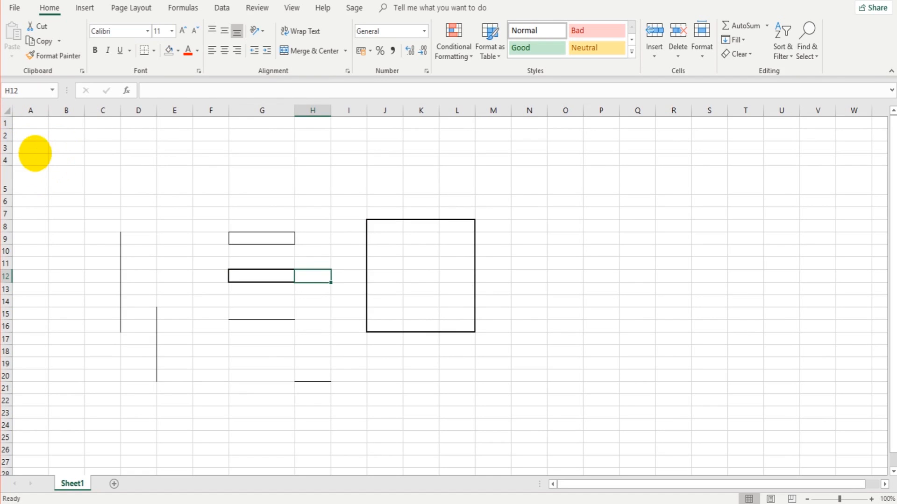
Step: Remove every border from the entire worksheet by applying No Border to all cells
left_click(7, 111)
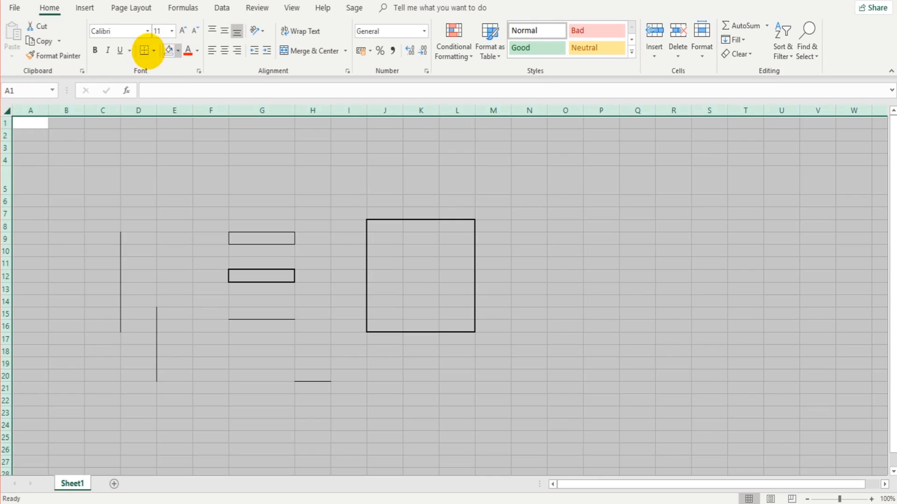
left_click(154, 51)
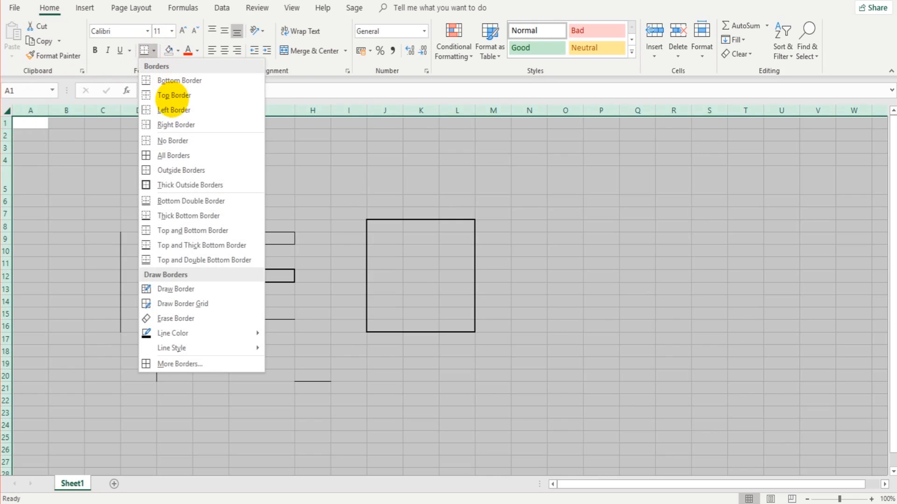
left_click(174, 140)
left_click(205, 178)
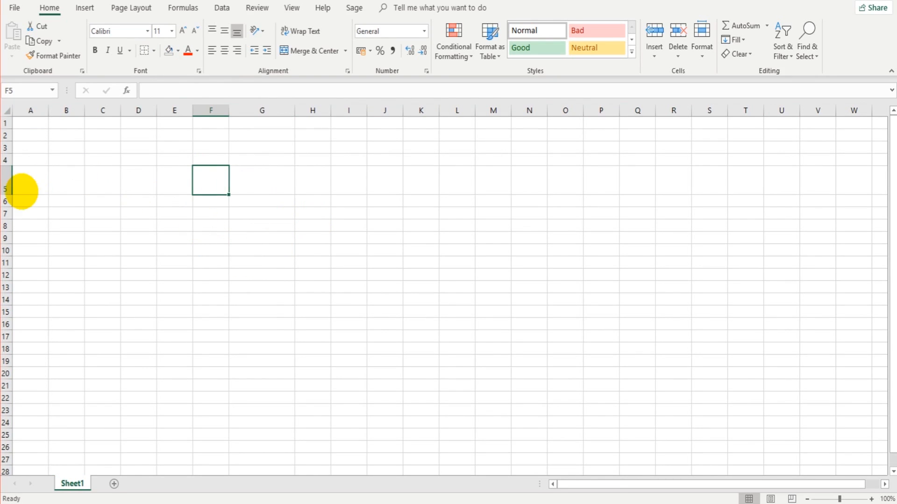
Step: Shrink row 5 to about the height of its neighbouring rows and apply all borders to cells G4:P20
left_click_drag(9, 194, 9, 176)
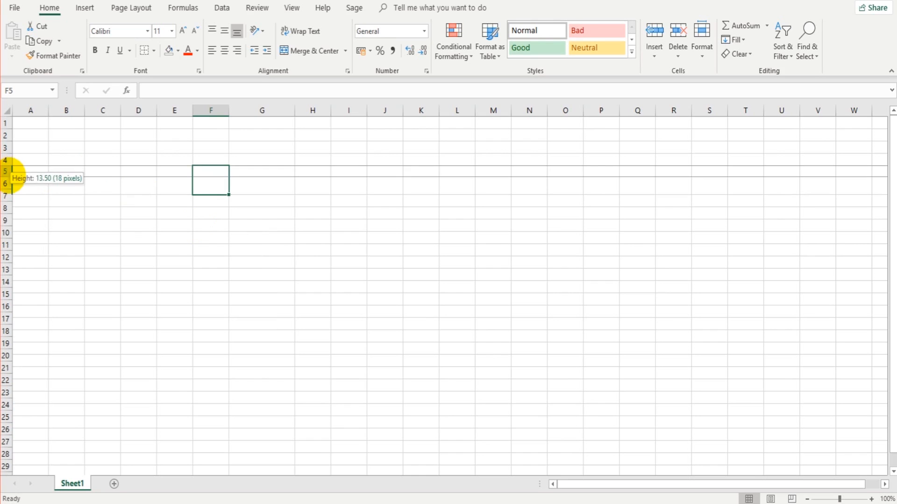
left_click_drag(262, 159, 607, 359)
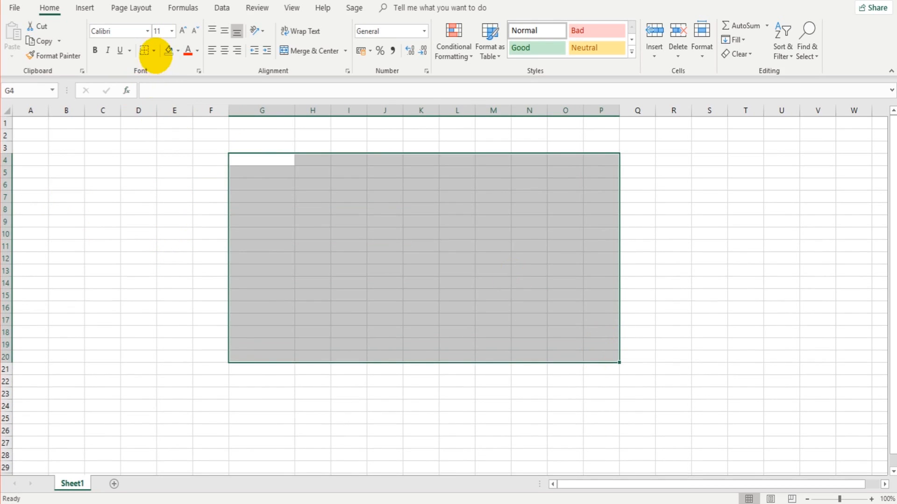
left_click(153, 51)
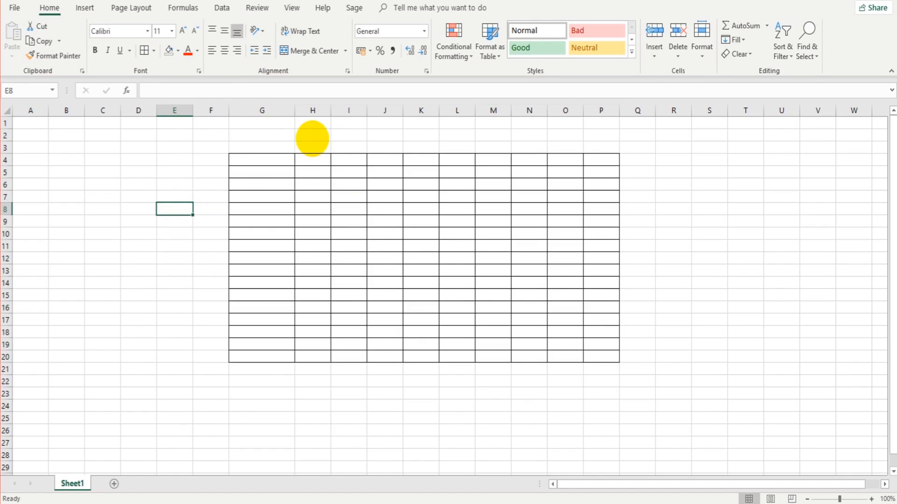
Step: Enter the text "Heading or title" in cell K2 above the bordered table
left_click_drag(569, 136, 584, 136)
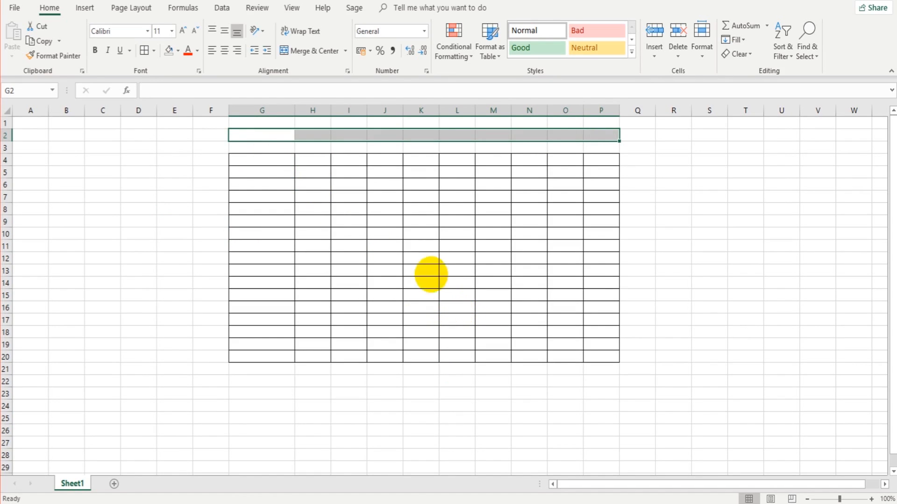
left_click(431, 283)
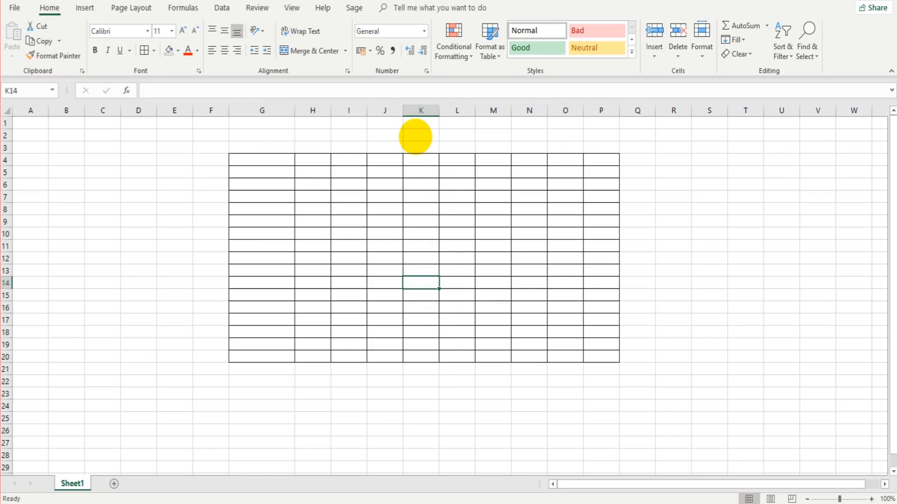
left_click(414, 135)
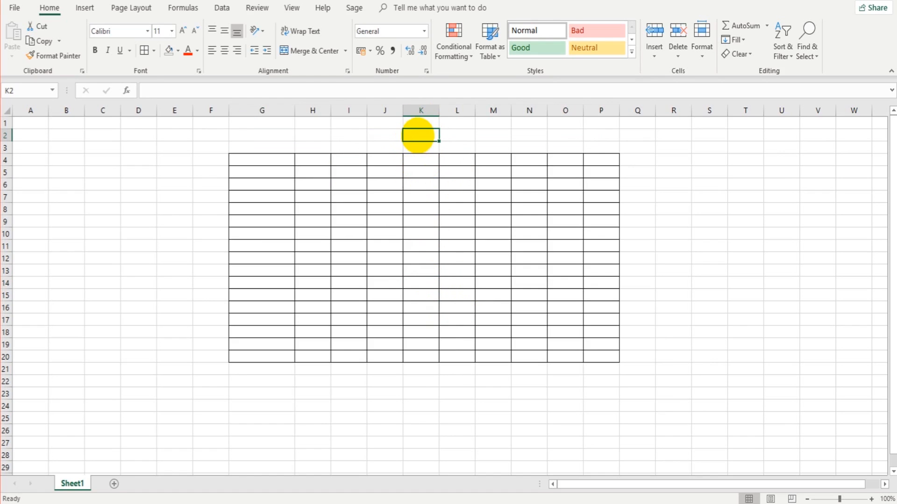
type("h")
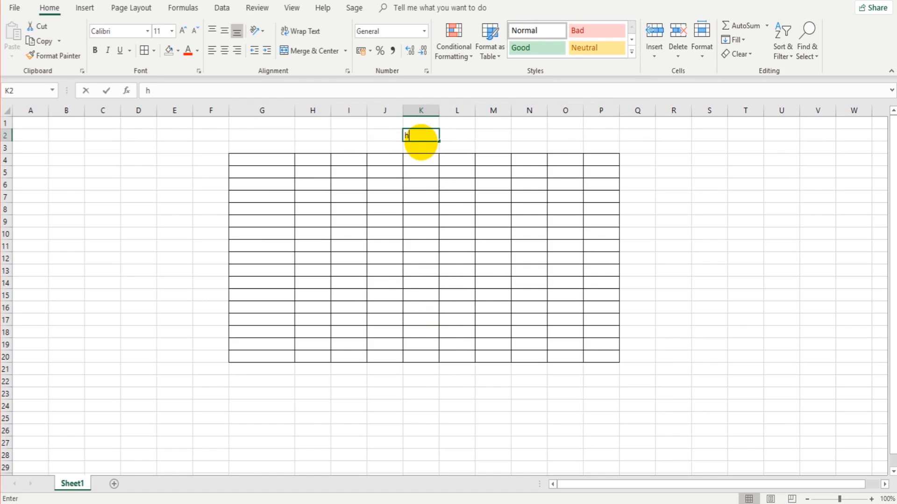
type("ij")
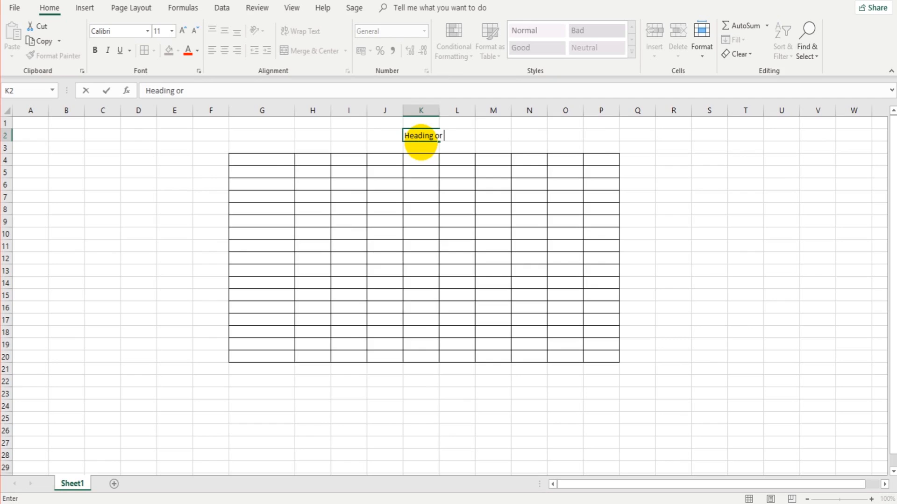
type("title")
key("Return")
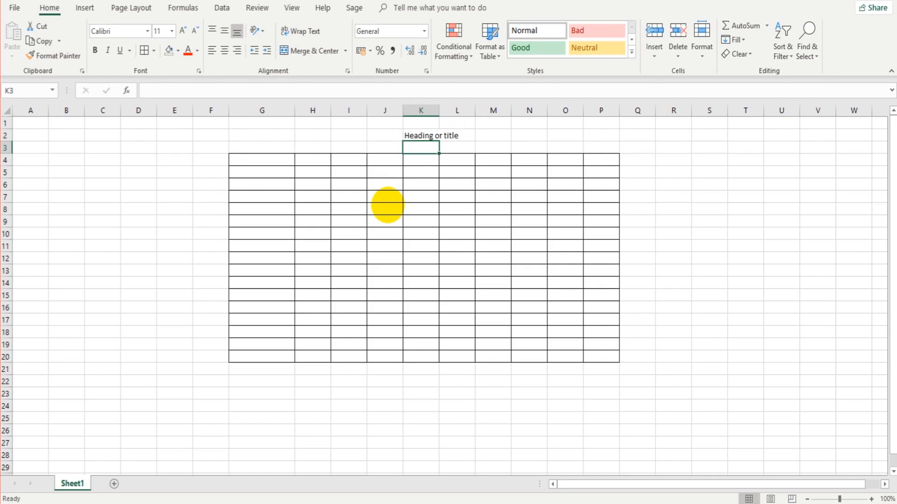
Step: Delete the heading text from cell K2 and merge and center cells G2:P2 above the table
left_click(430, 138)
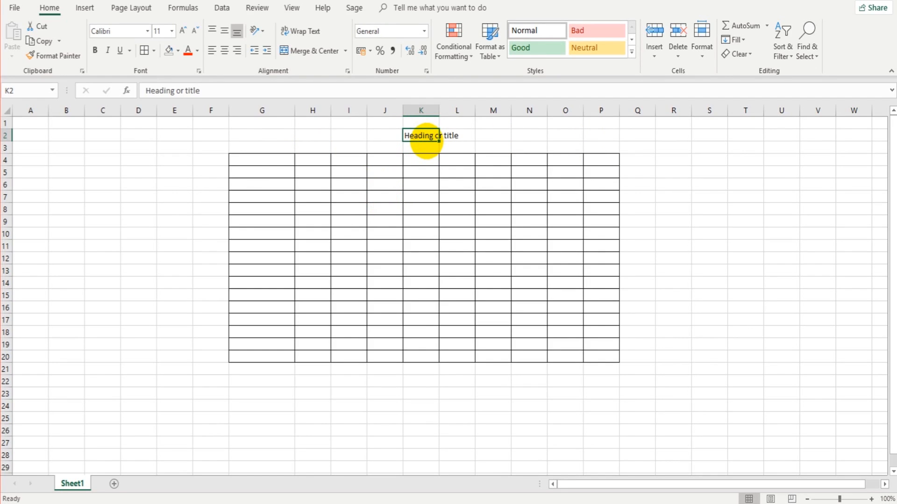
key("Delete")
left_click(267, 134)
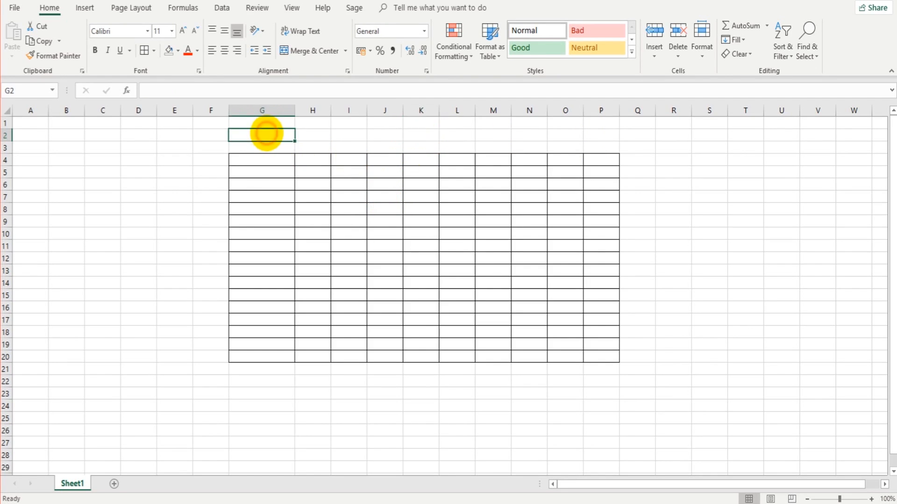
left_click(604, 135, "shift")
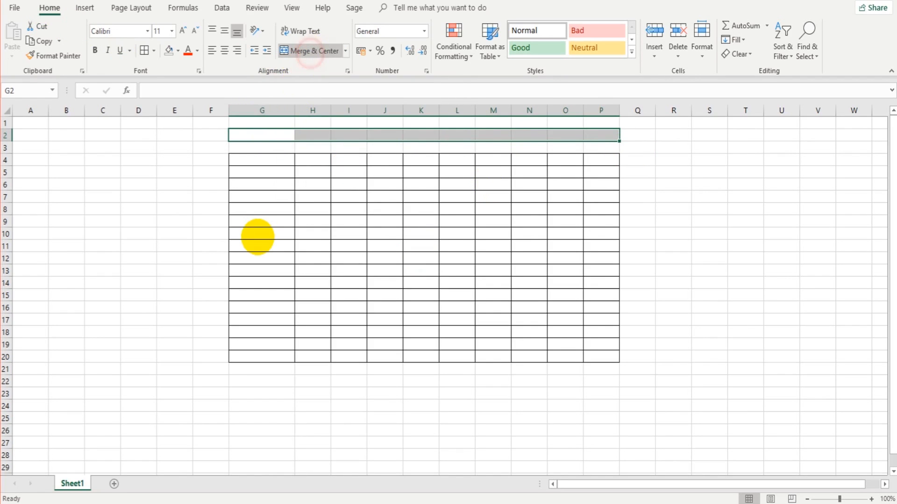
left_click(248, 246)
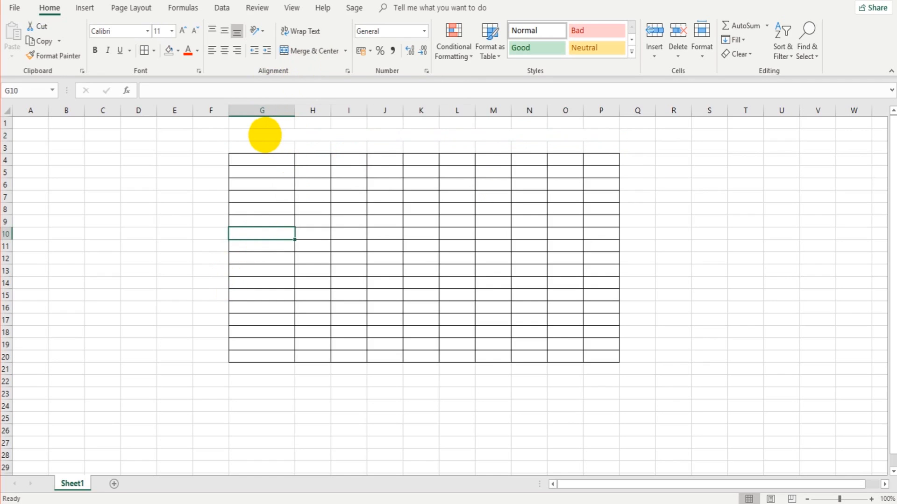
Step: Enter the text "Heading or Title" in the merged cell G2:P2 above the table
left_click(265, 134)
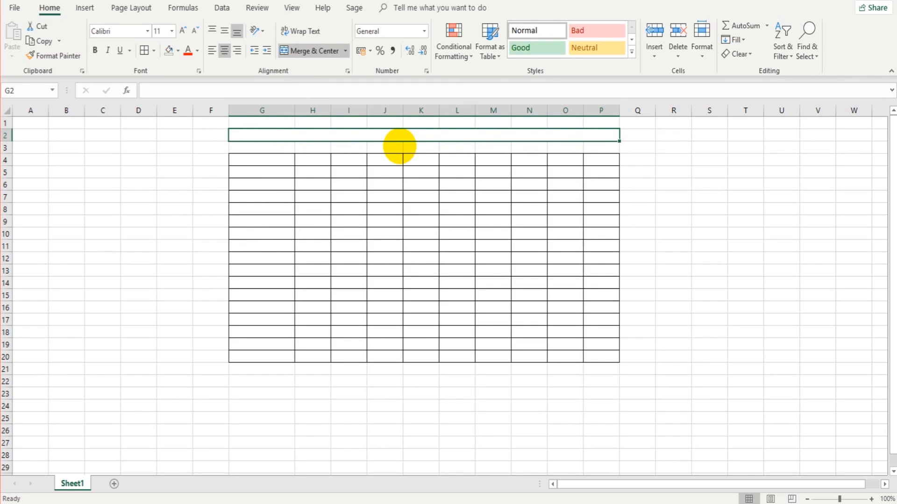
type("Heading or Tot")
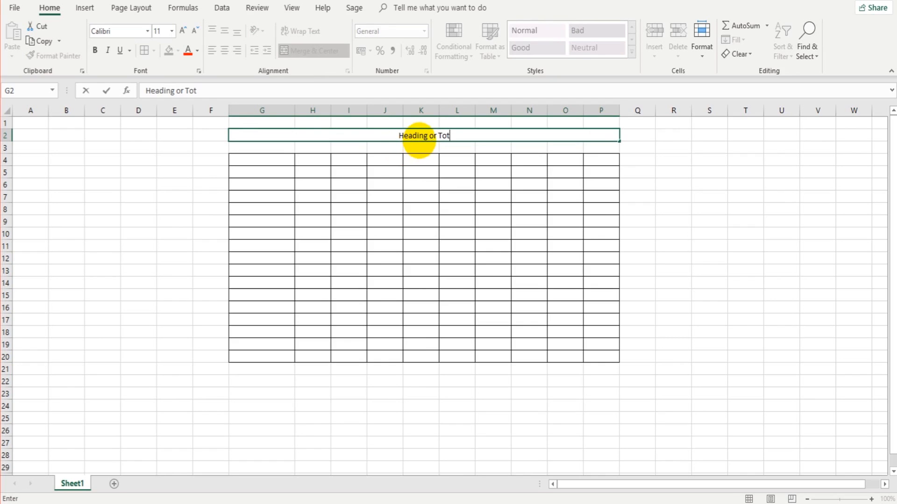
key("BackSpace")
key("BackSpace")
type("itle")
Step: Make the heading in the merged cell above the table bold and underlined
left_click(95, 50)
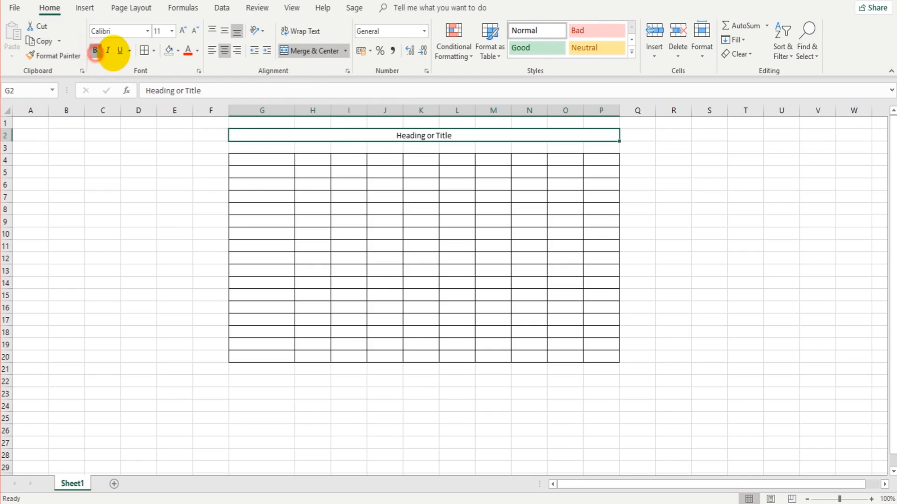
left_click(120, 50)
left_click(138, 213)
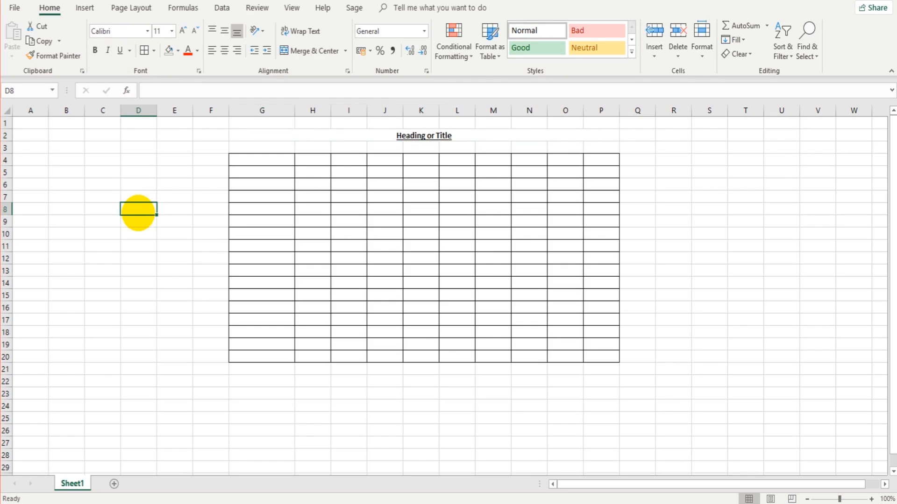
Step: Enter the sample text "hgfds" in cell C7 and clear it again
left_click(131, 179)
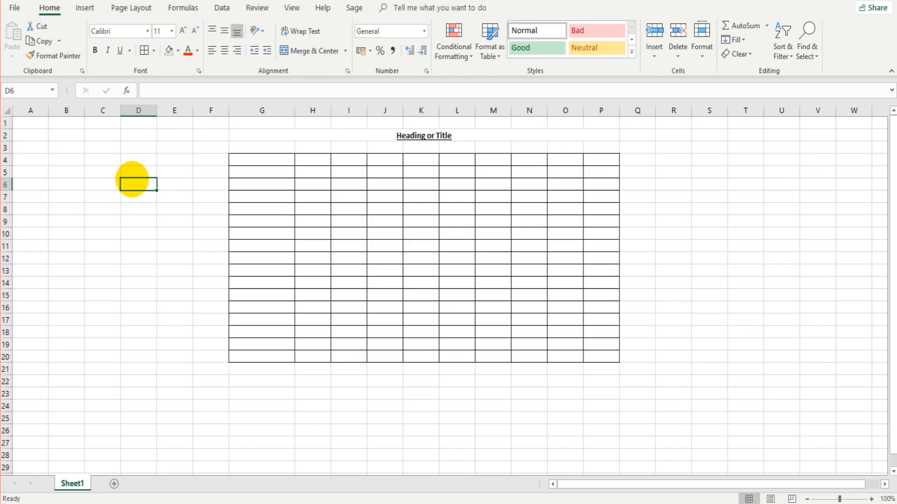
key("Up")
key("Left")
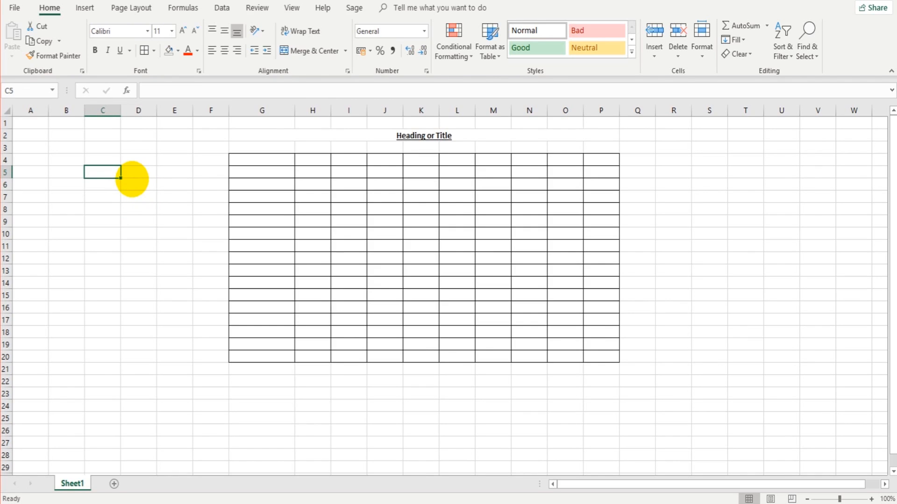
type("hui")
type("s")
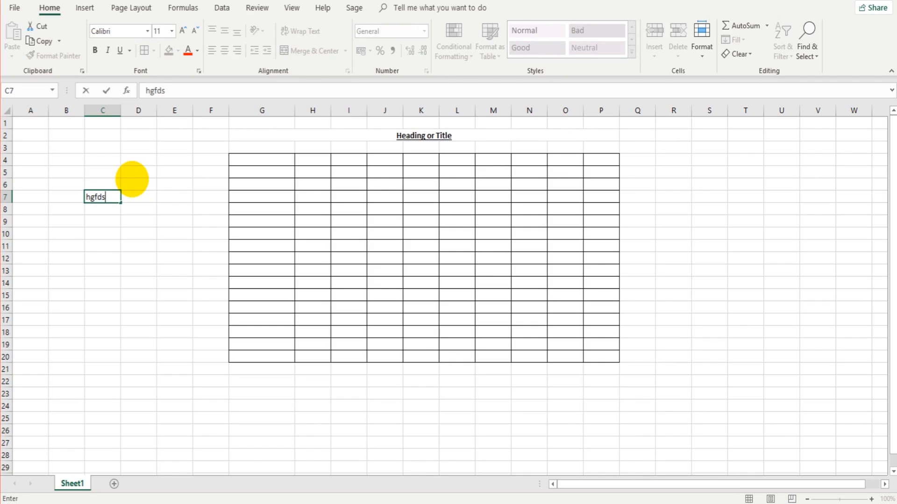
key("Return")
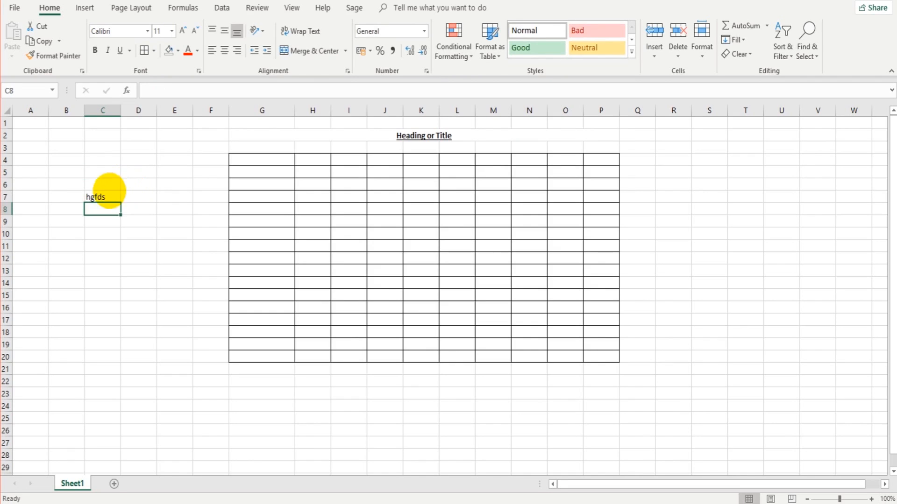
left_click(109, 196)
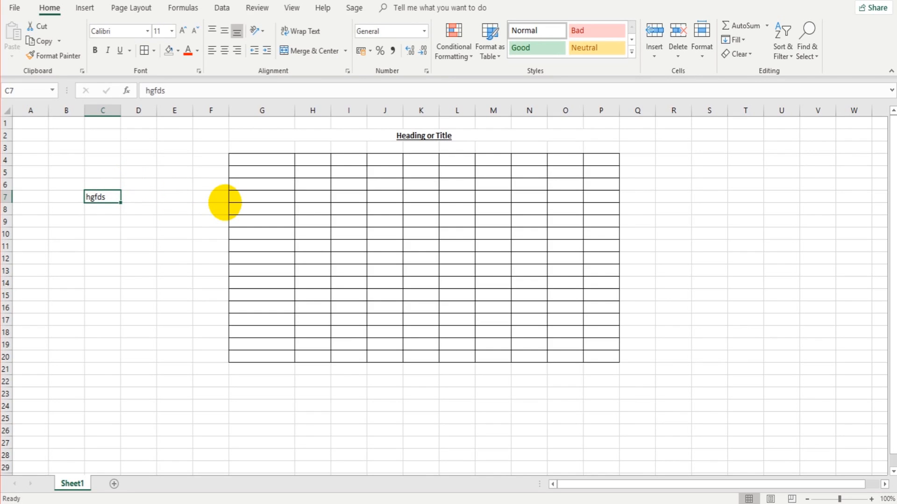
left_click(434, 135)
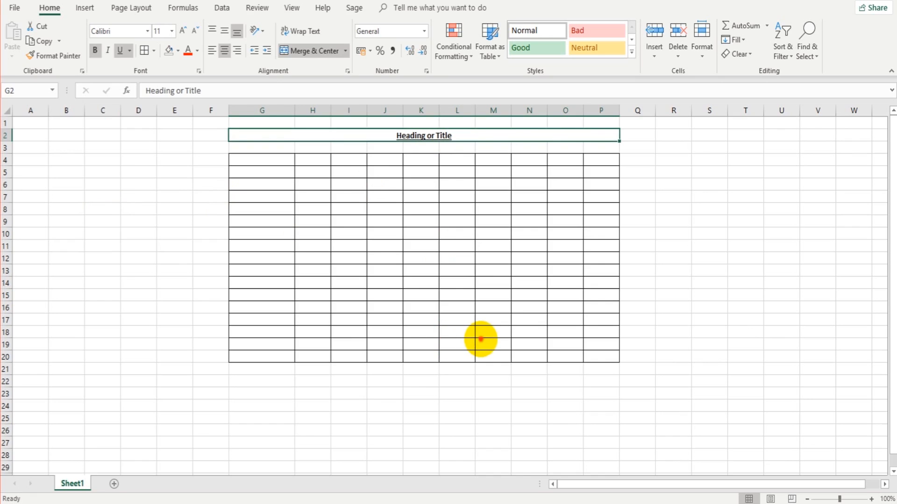
left_click(480, 339)
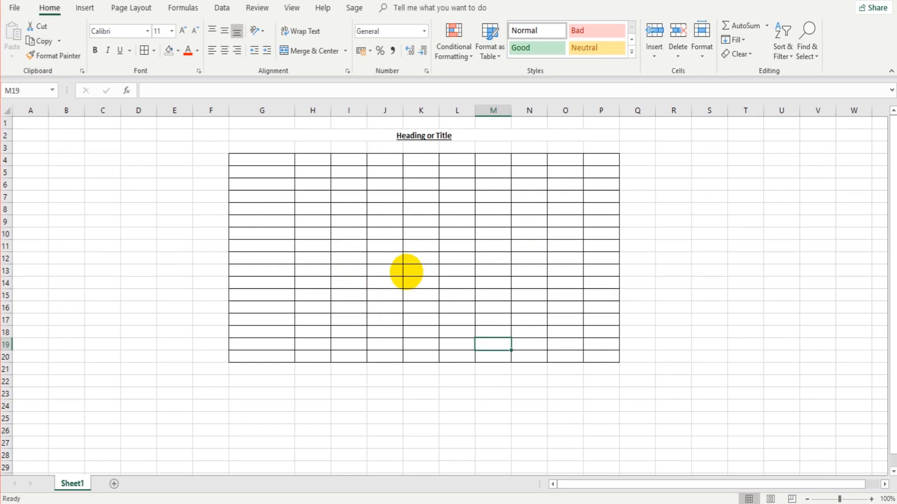
left_click(422, 136)
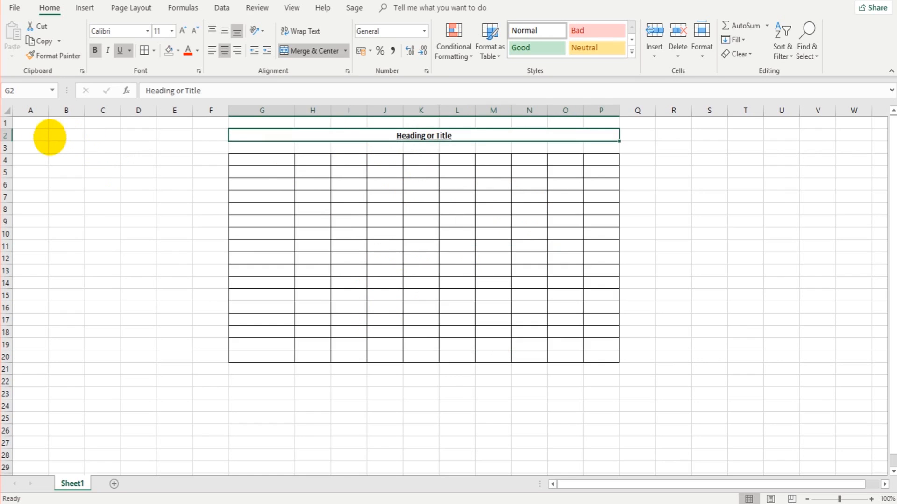
left_click(53, 140)
left_click_drag(313, 320, 608, 351)
left_click(143, 188)
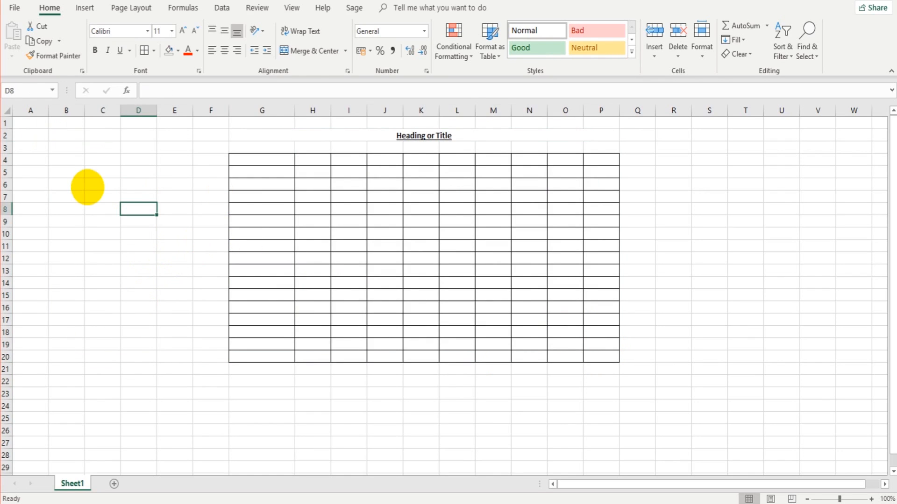
Step: Delete four empty columns before the bordered table and delete rows 6 to 12 to make the table shorter
left_click(205, 113)
left_click_drag(205, 113, 139, 111)
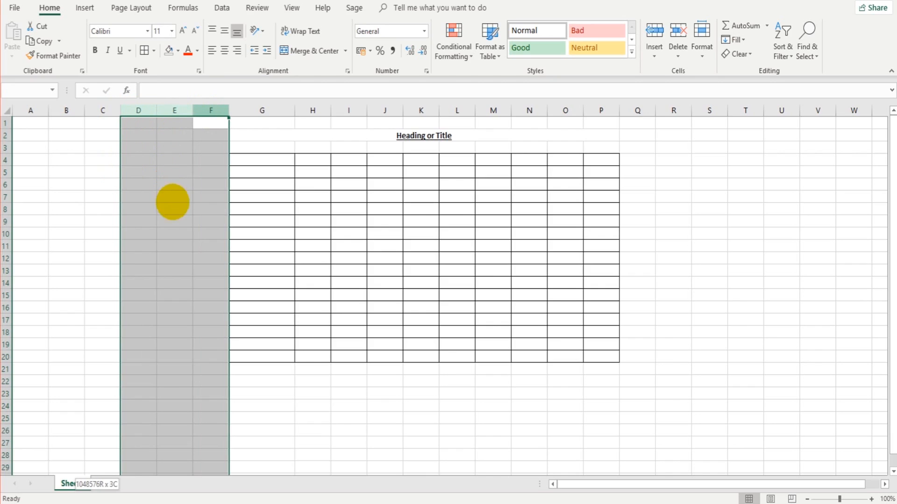
left_click_drag(182, 212, 86, 208)
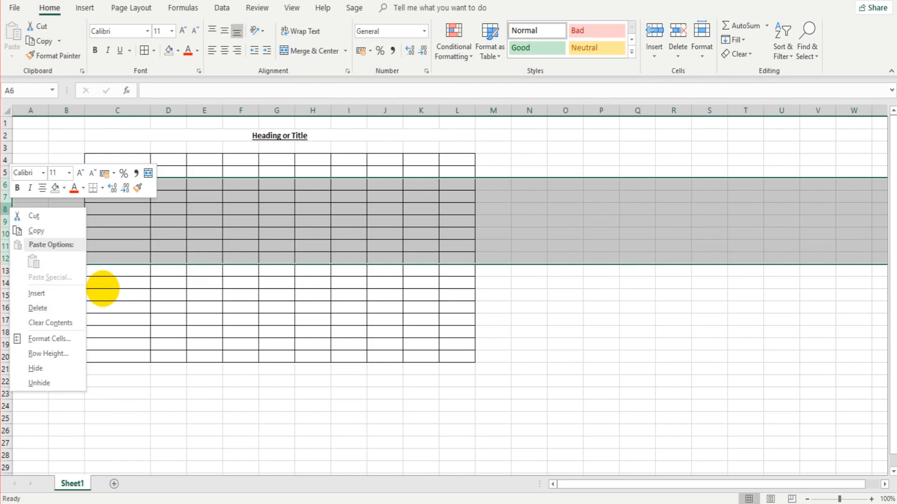
key("d")
left_click(101, 286)
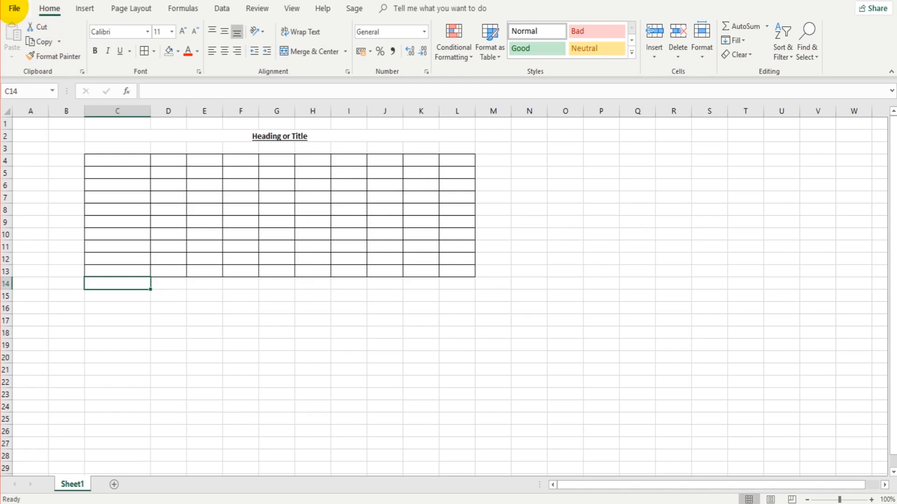
Step: Check in the print preview how the table fits on the page, and return to the worksheet
left_click(14, 8)
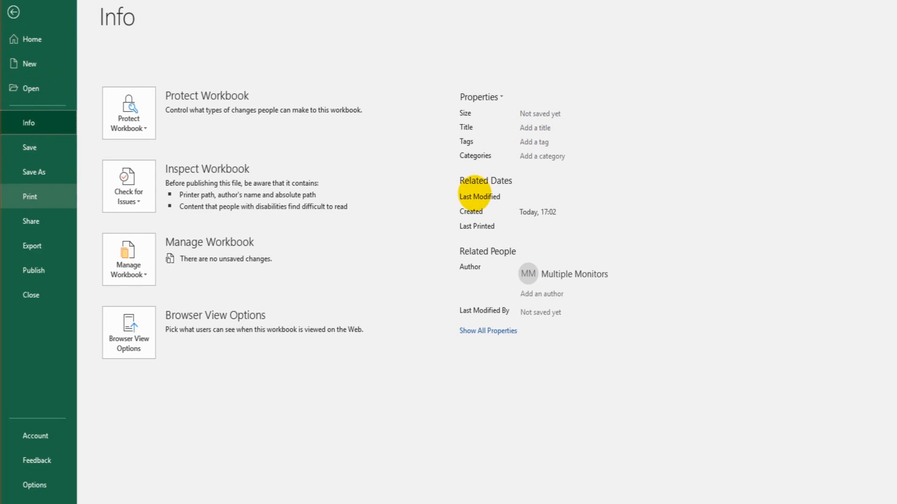
key("ctrl+p")
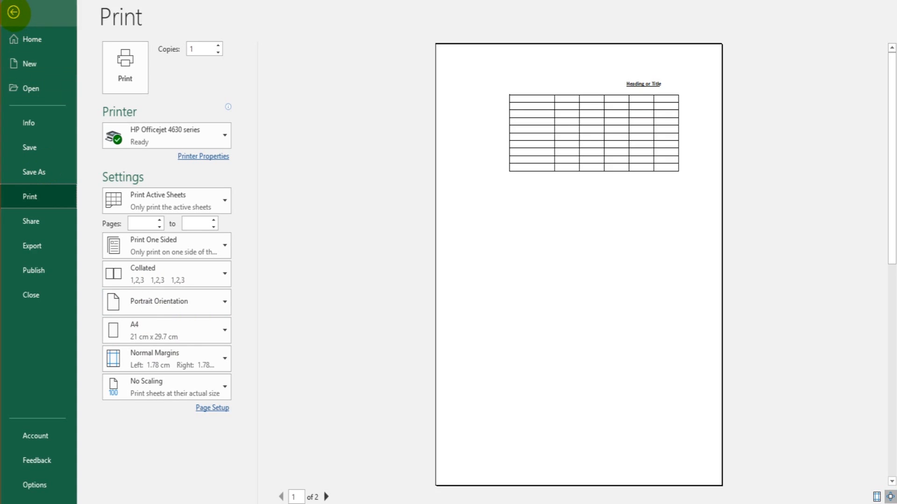
left_click(14, 12)
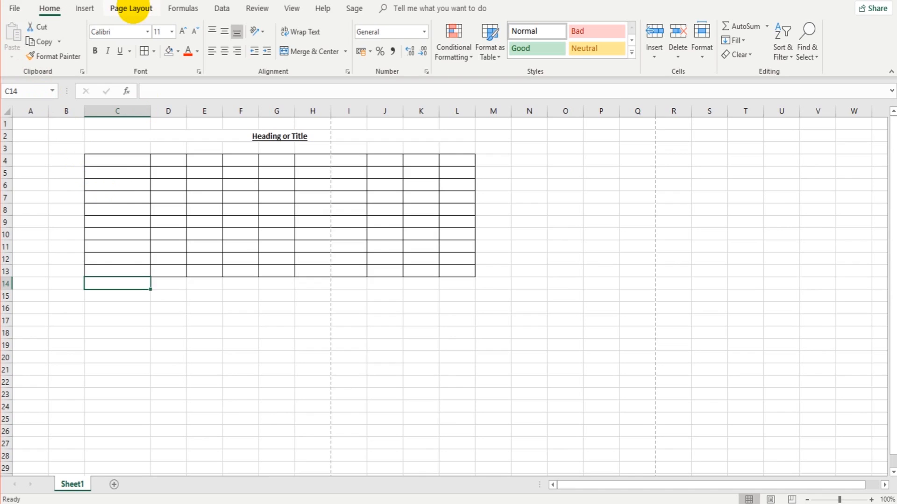
Step: Set the worksheet's page orientation to Landscape
left_click(132, 9)
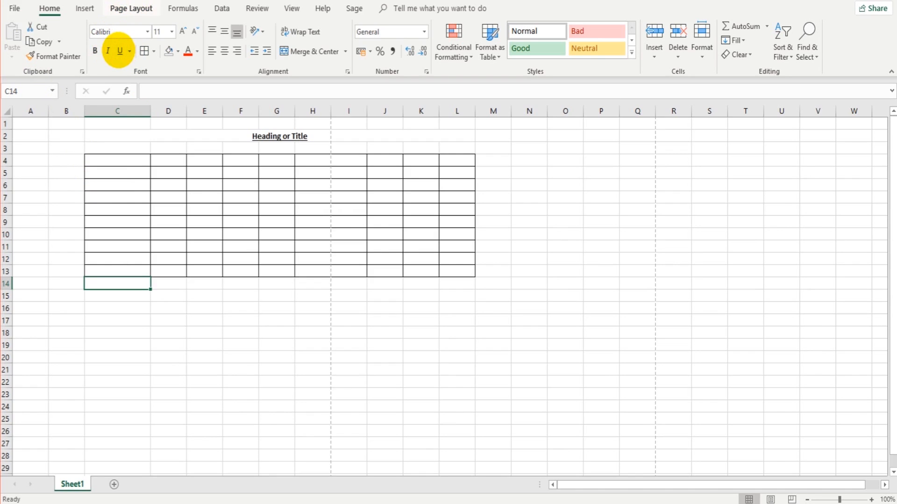
left_click(132, 9)
left_click(118, 42)
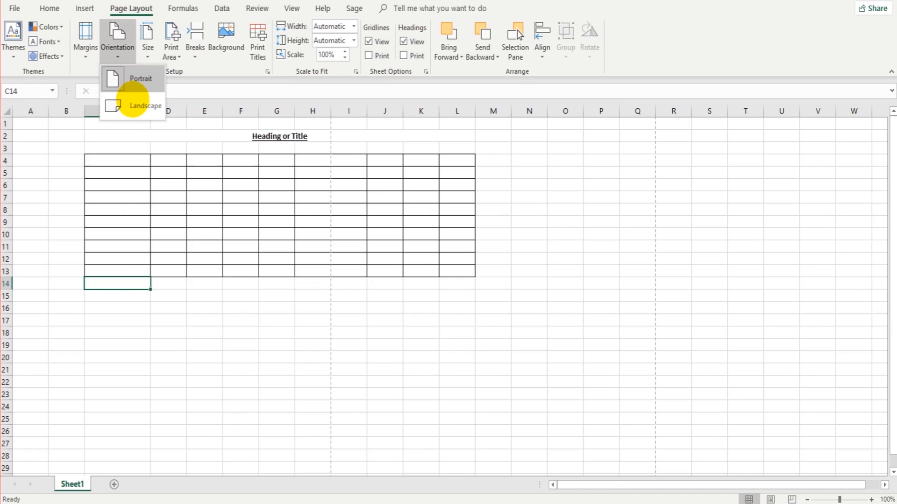
left_click(132, 106)
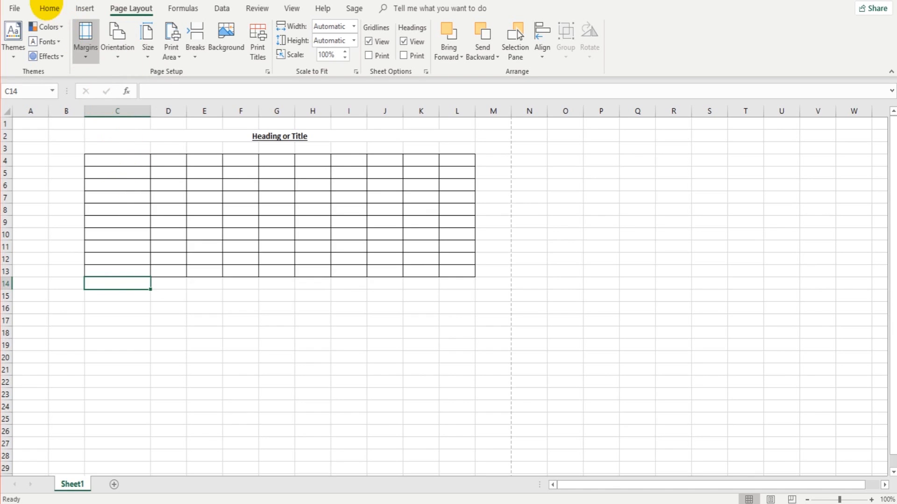
Step: Review the landscape page in the print preview and return to the worksheet
left_click(15, 8)
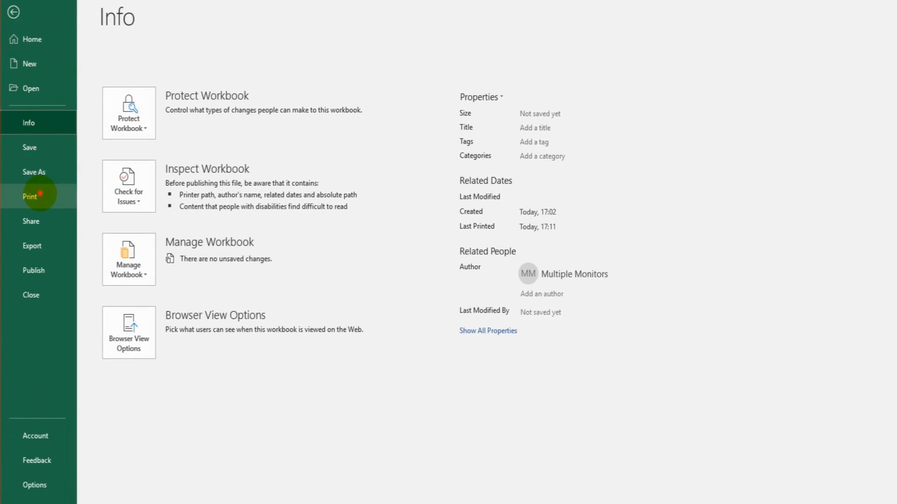
left_click(30, 196)
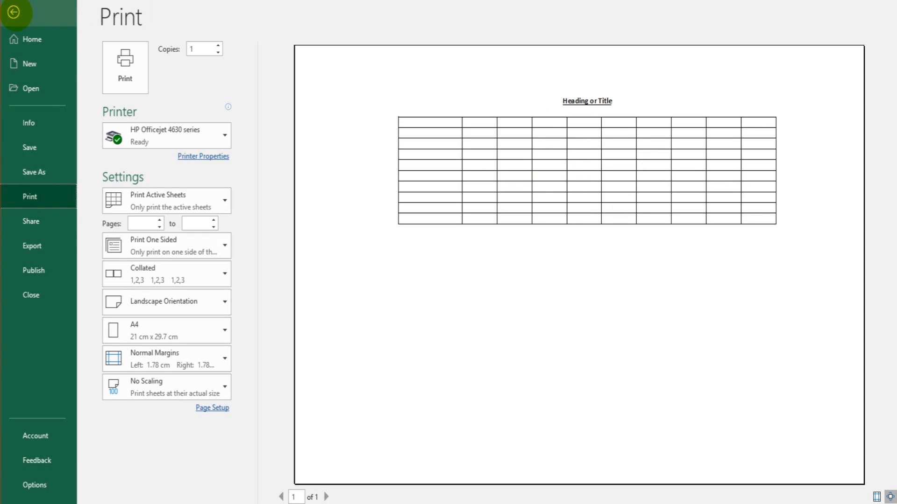
left_click(13, 13)
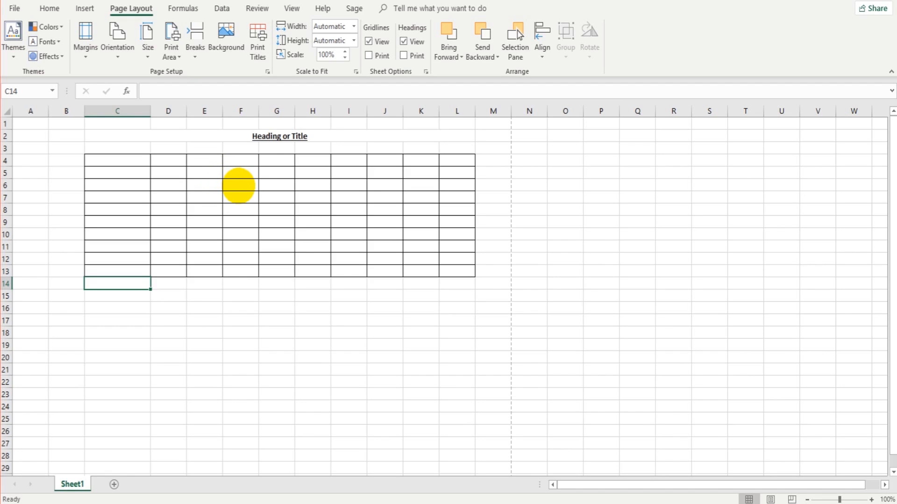